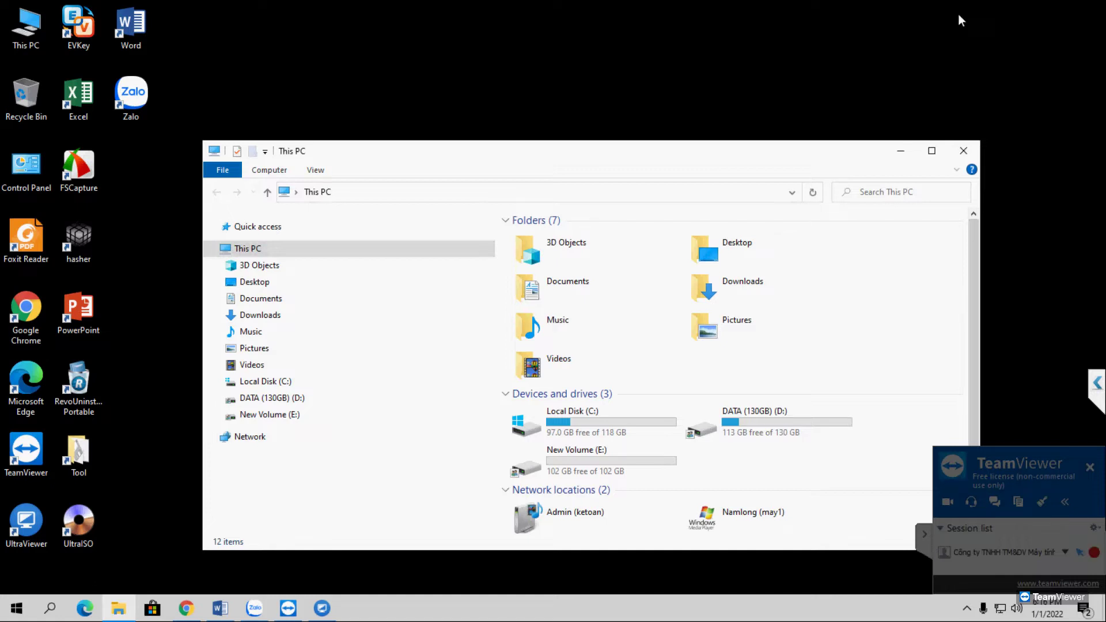
# - Look into the New Volume (E:) drive and return to the This PC overview
pyautogui.click(923, 536)
pyautogui.click(845, 436)
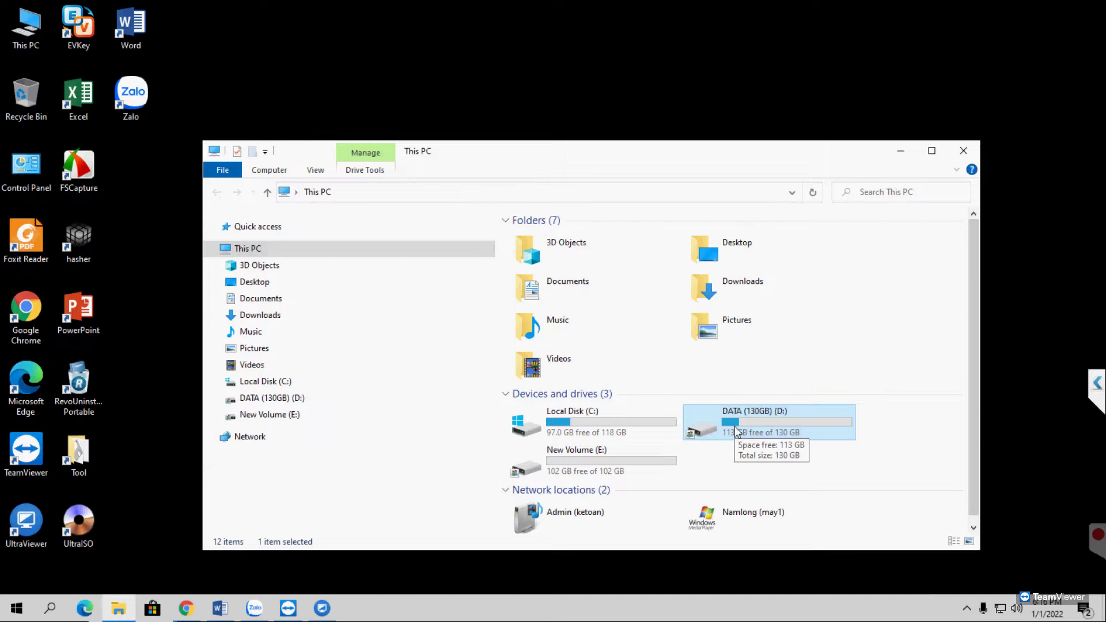
pyautogui.doubleClick(583, 457)
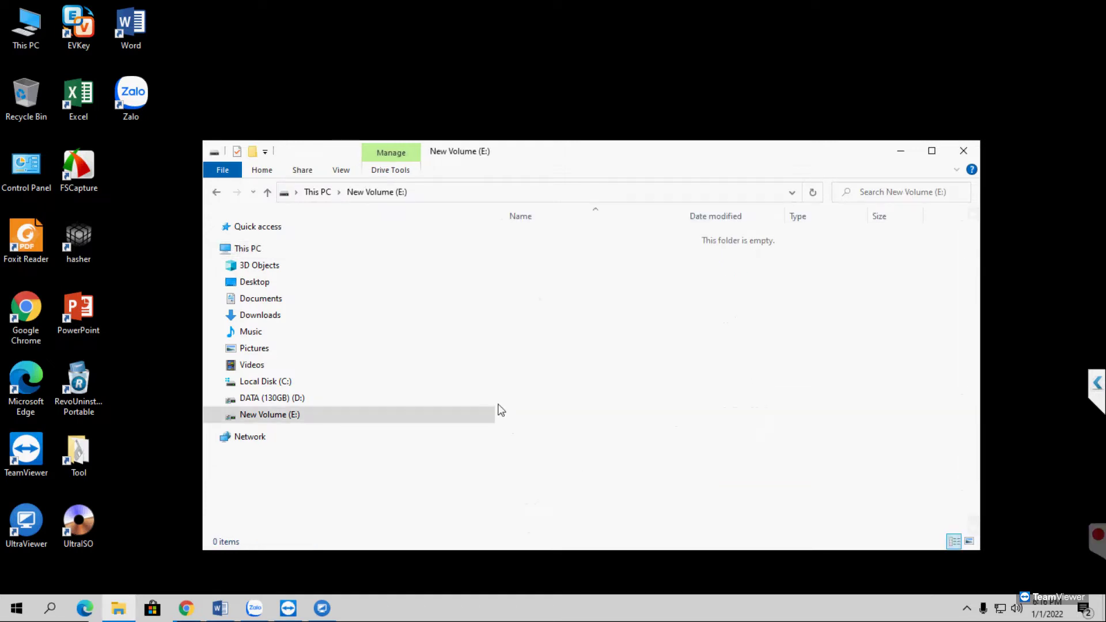
pyautogui.press('BackSpace')
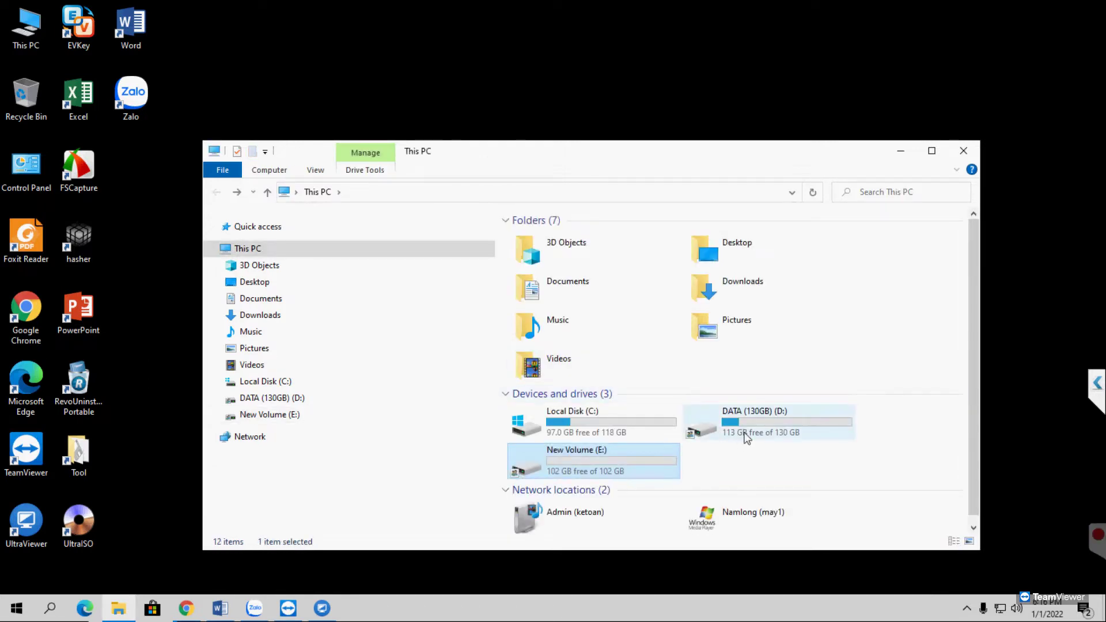
# - In the DATA (D:) drive, move the Name column ahead of Date modified, and return to This PC
pyautogui.doubleClick(752, 436)
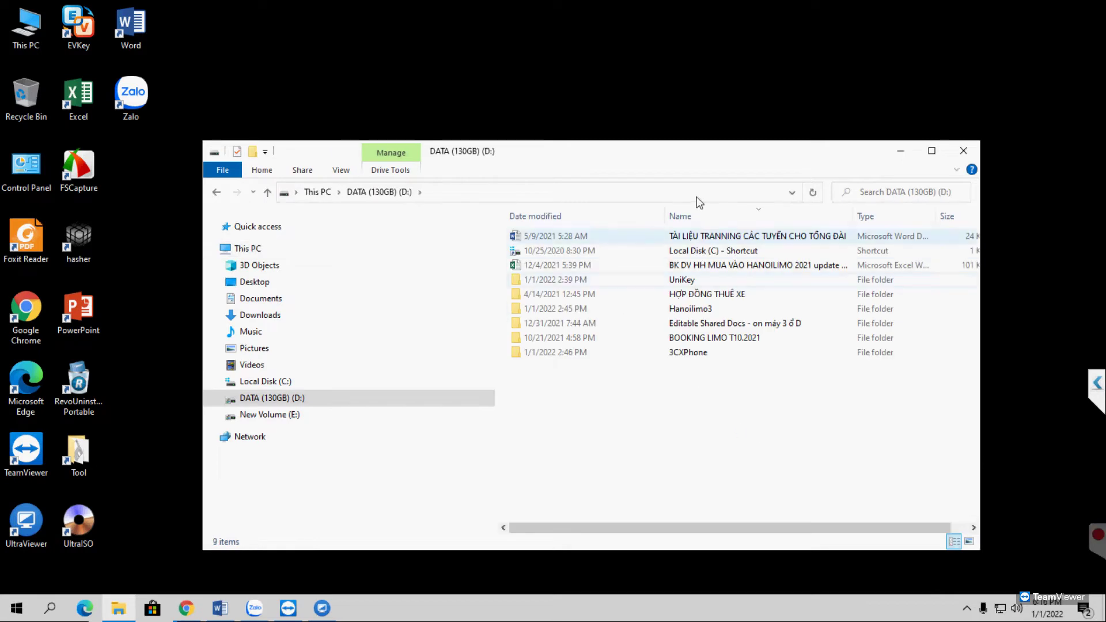
pyautogui.moveTo(712, 214); pyautogui.dragTo(590, 213)
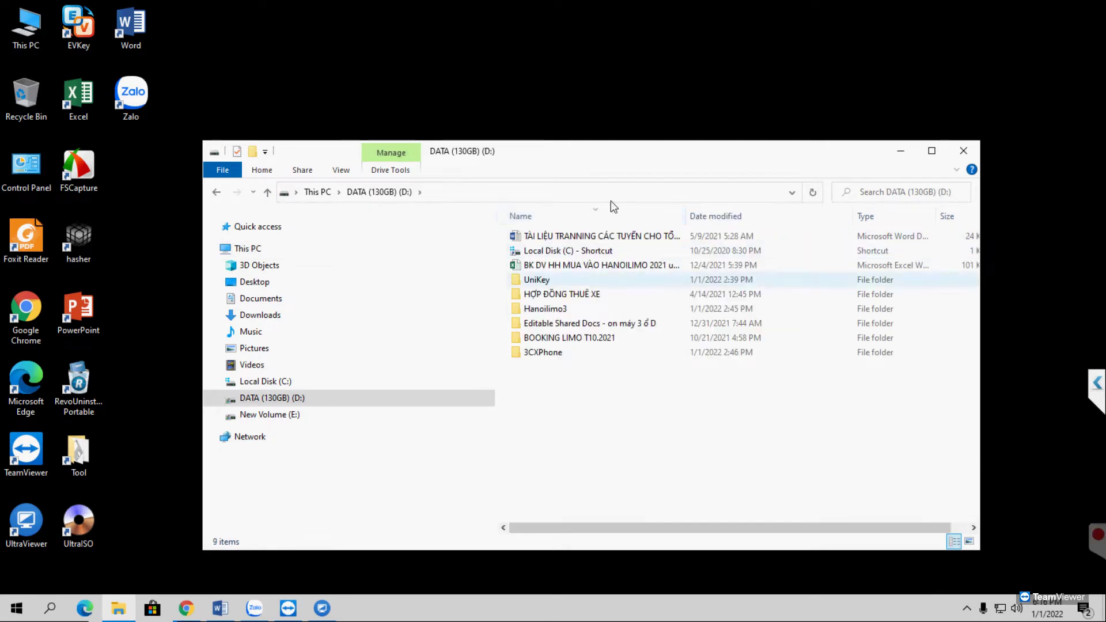
pyautogui.click(217, 192)
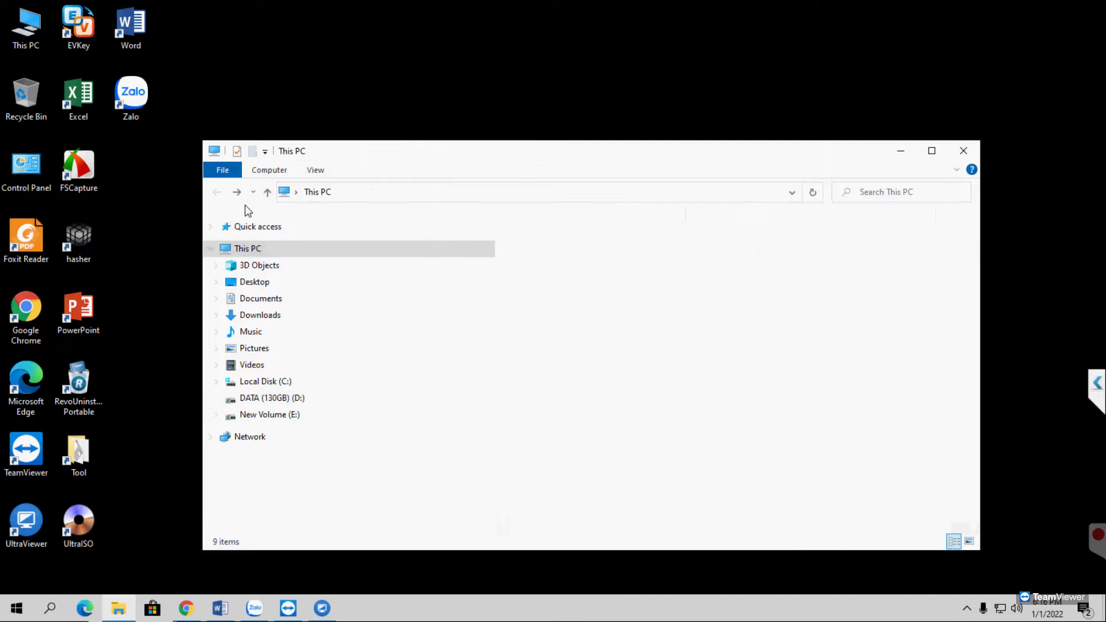
# - Check the advanced sharing settings and the share permissions for Everyone on the DATA (D:) drive
pyautogui.rightClick(749, 431)
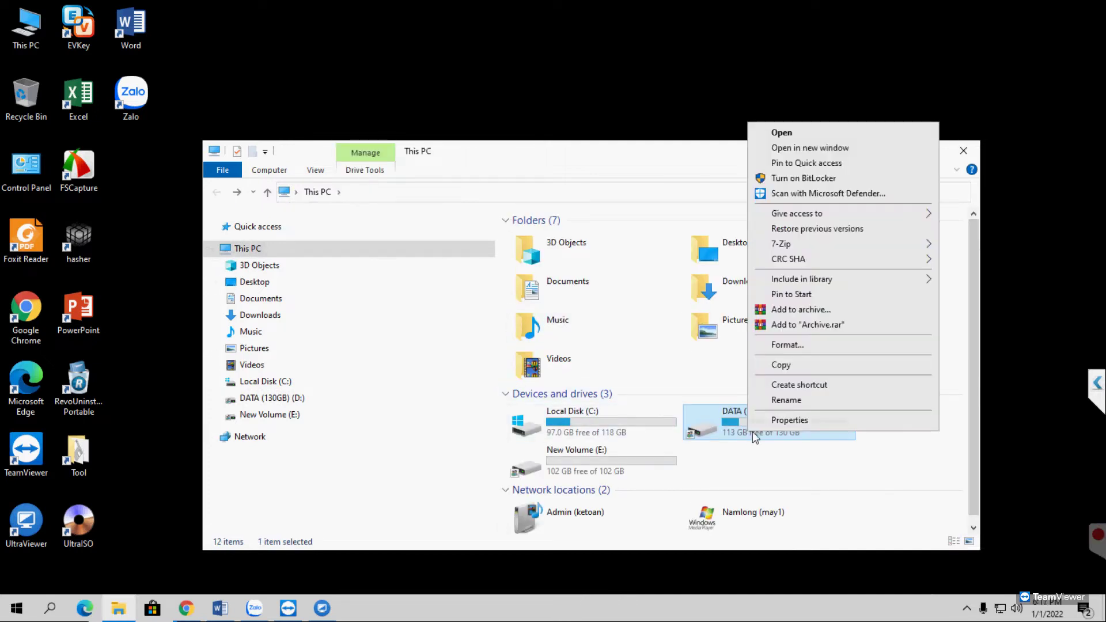
pyautogui.click(784, 422)
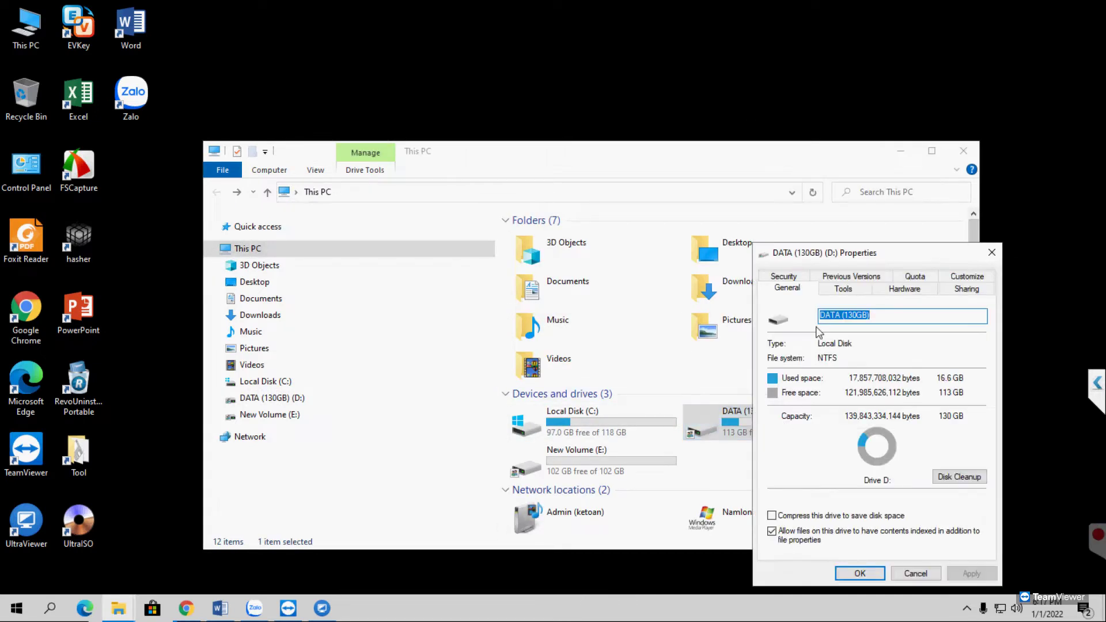
pyautogui.click(977, 291)
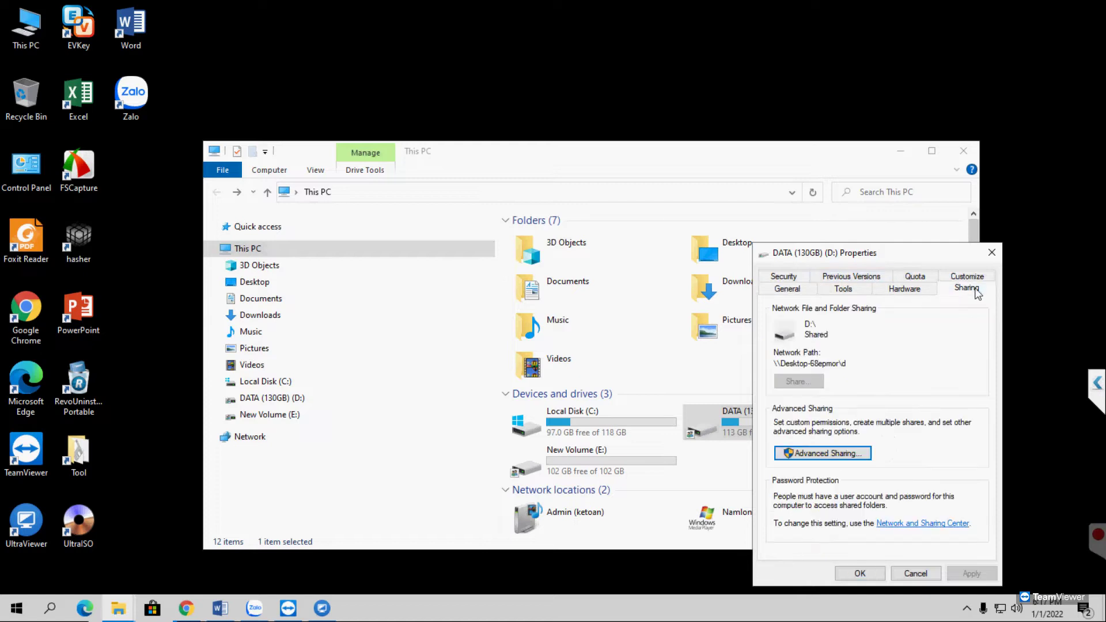
pyautogui.click(829, 454)
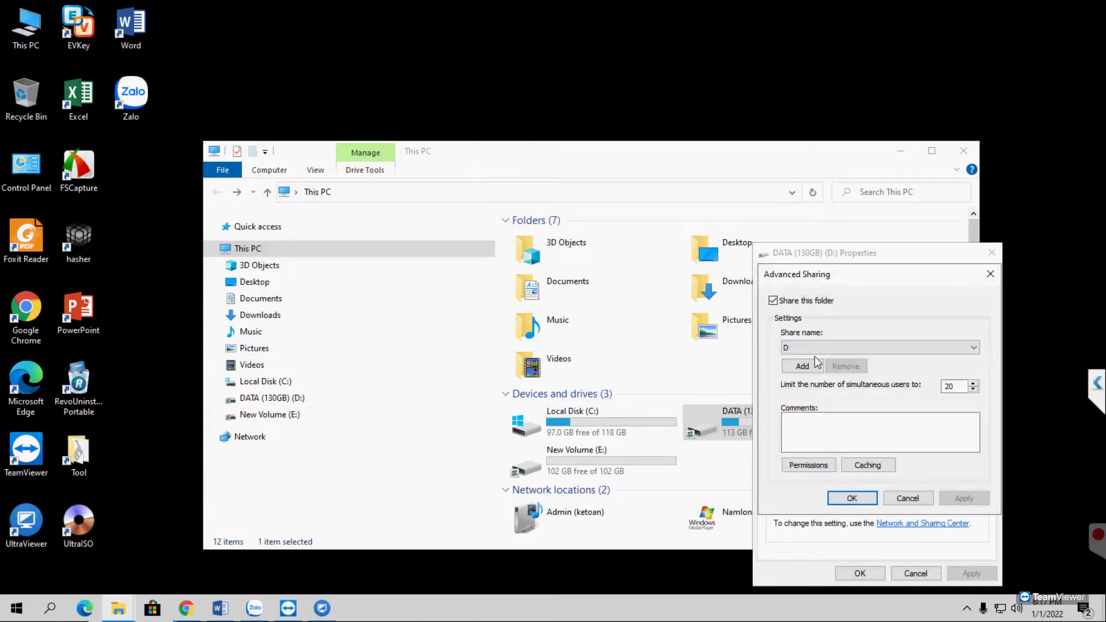
pyautogui.click(815, 465)
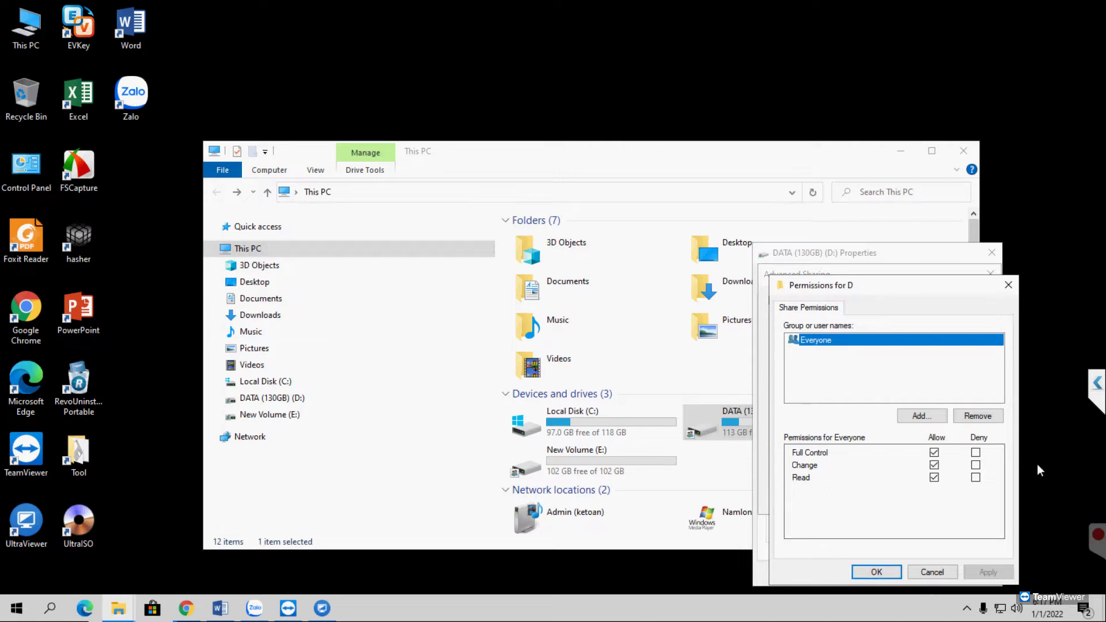
pyautogui.click(895, 571)
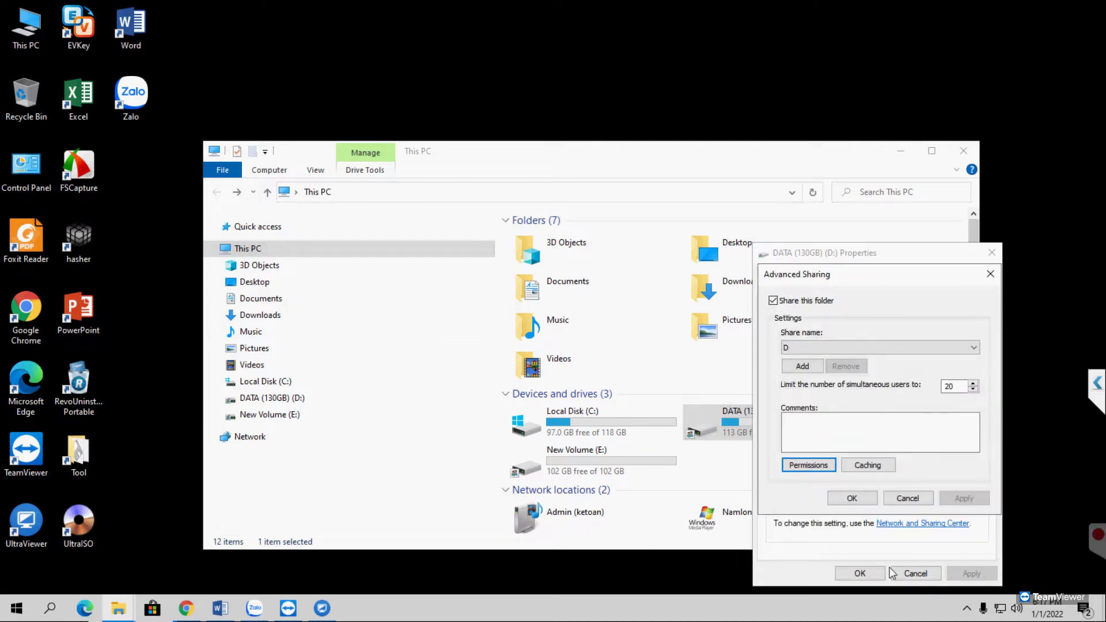
pyautogui.click(850, 500)
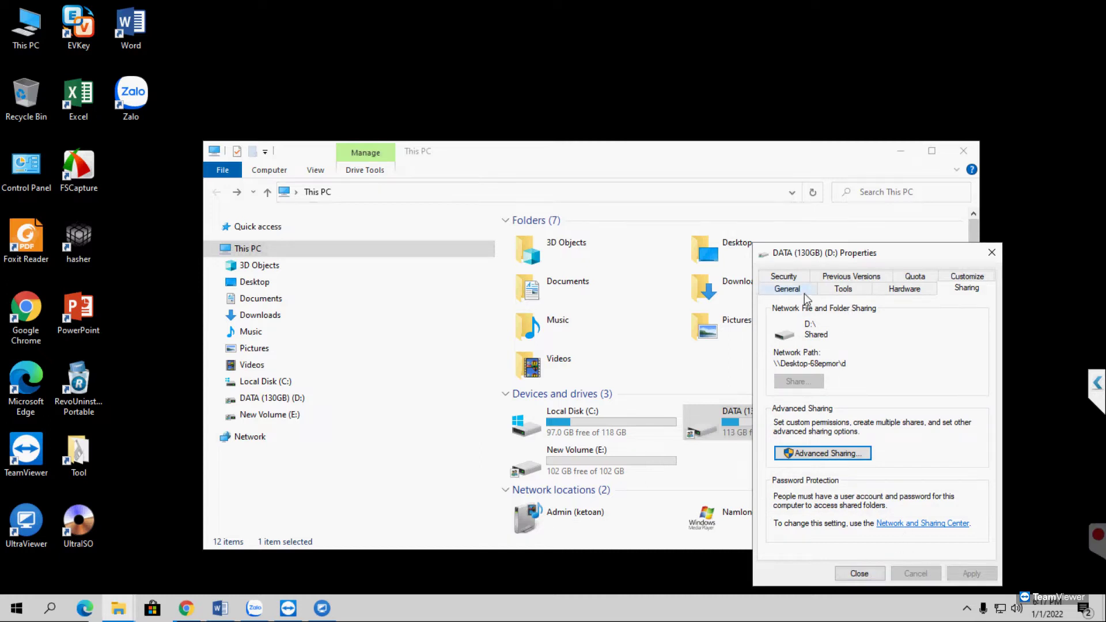
# - Review the groups and users listed in the security settings of the D: drive
pyautogui.click(793, 278)
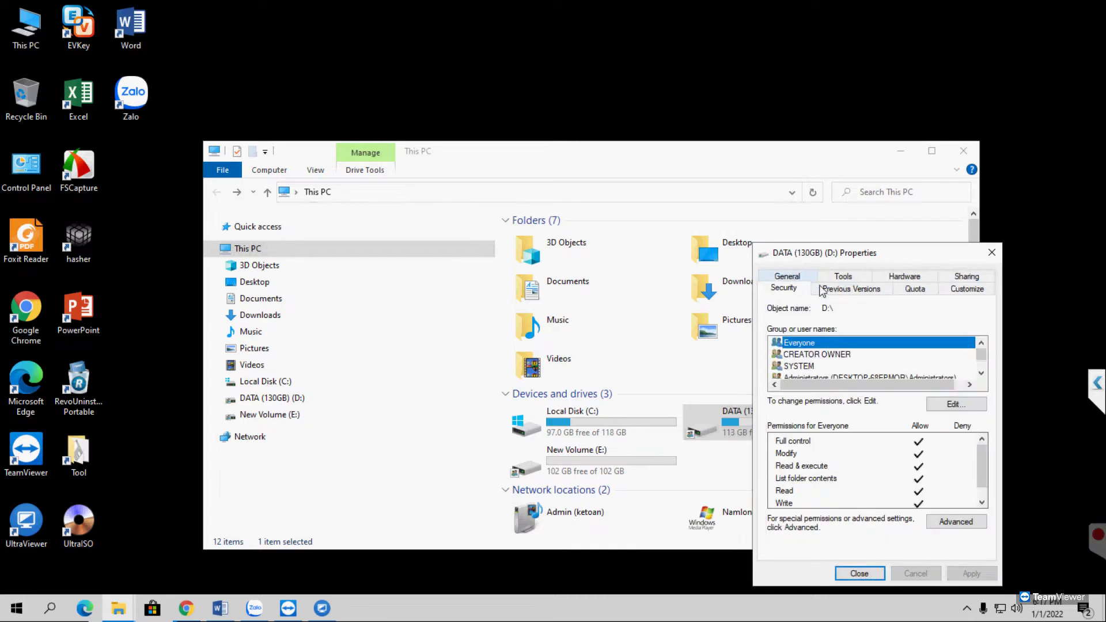
pyautogui.click(982, 373)
pyautogui.click(982, 373)
pyautogui.scroll(1, 984, 376)
pyautogui.scroll(-1, 983, 375)
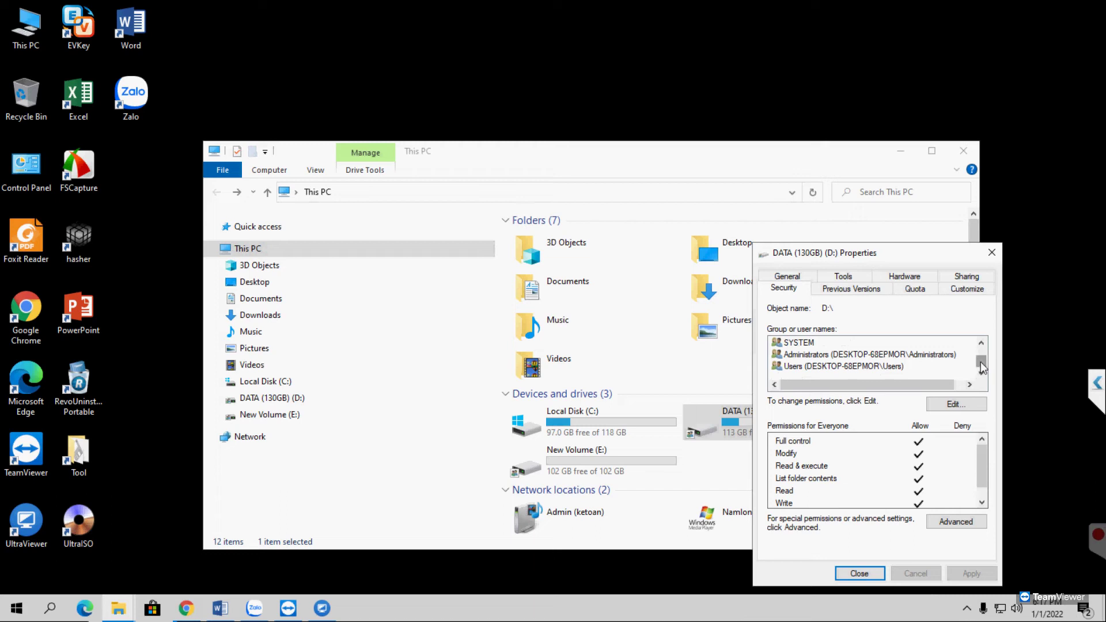
pyautogui.scroll(1, 982, 367)
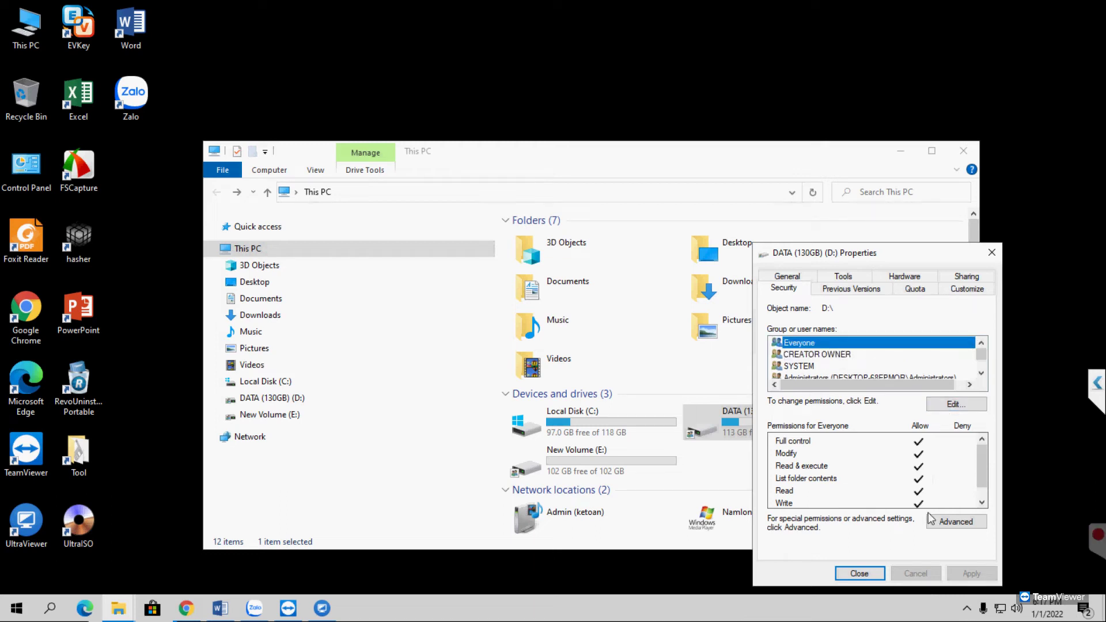
# - Inspect the permission and share entries in the advanced security settings of the D: drive
pyautogui.click(944, 521)
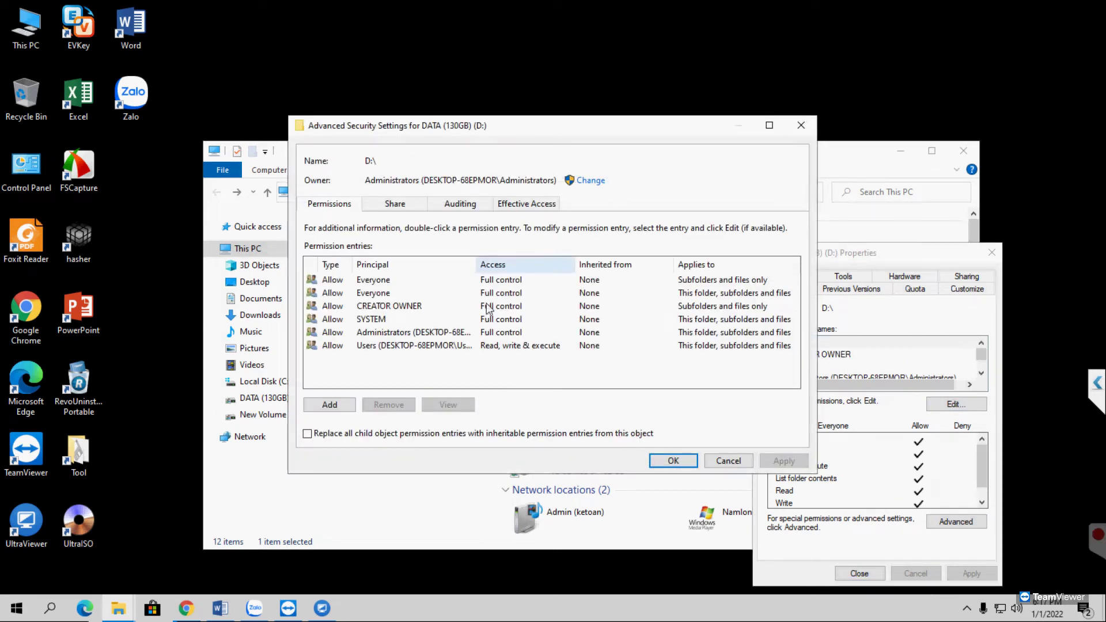
pyautogui.click(415, 292)
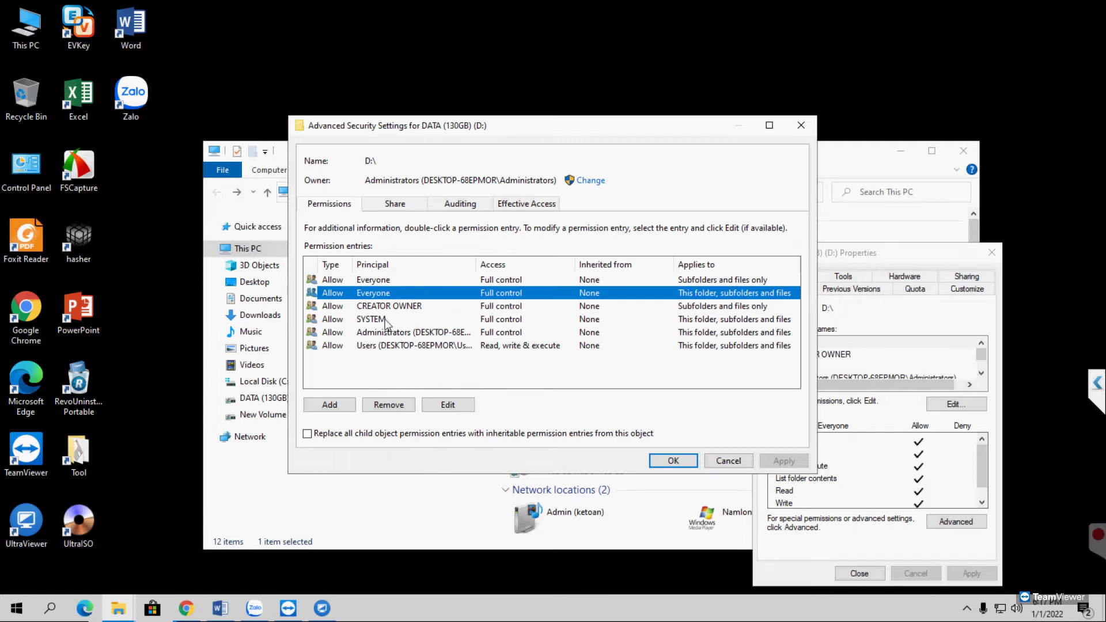
pyautogui.click(401, 204)
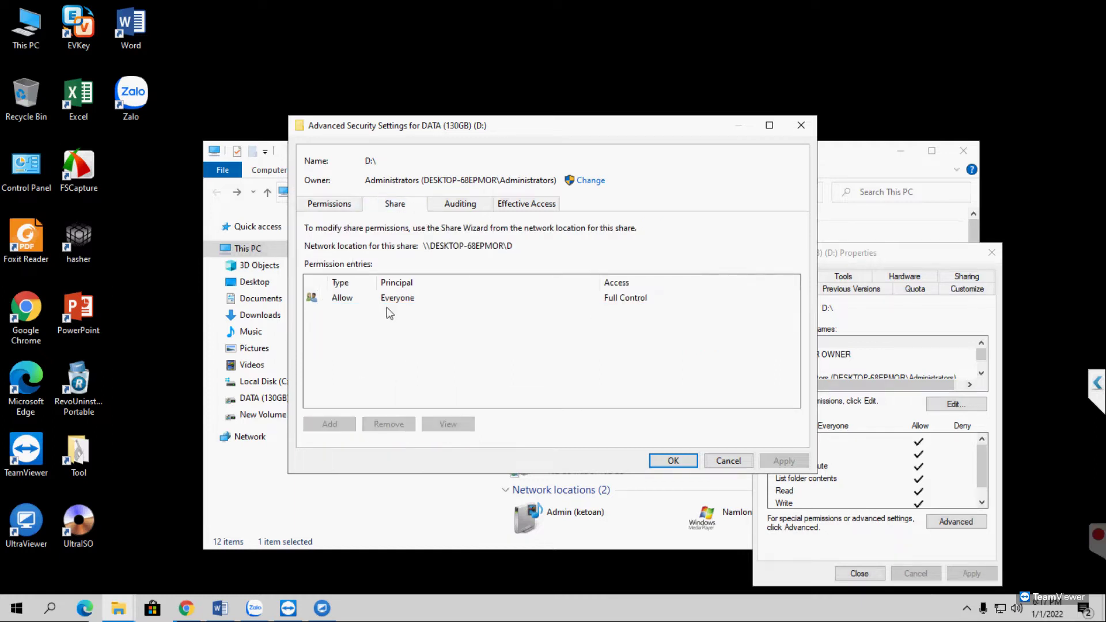
# - Add an auditing entry for the D: drive with Everyone as principal and Full control as the audited permission
pyautogui.click(468, 208)
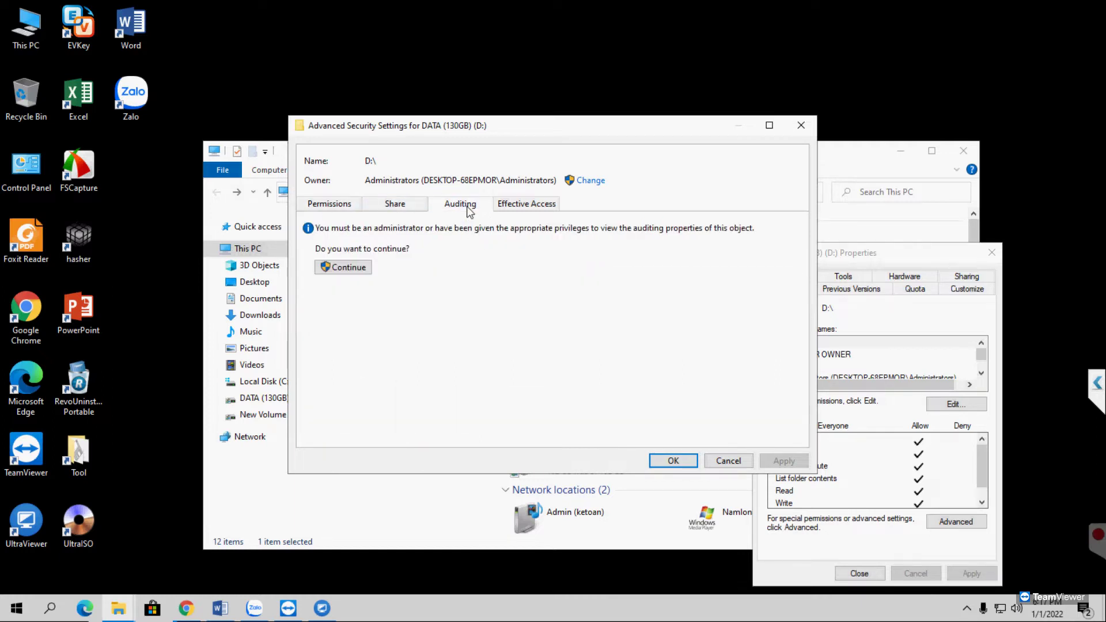
pyautogui.click(364, 265)
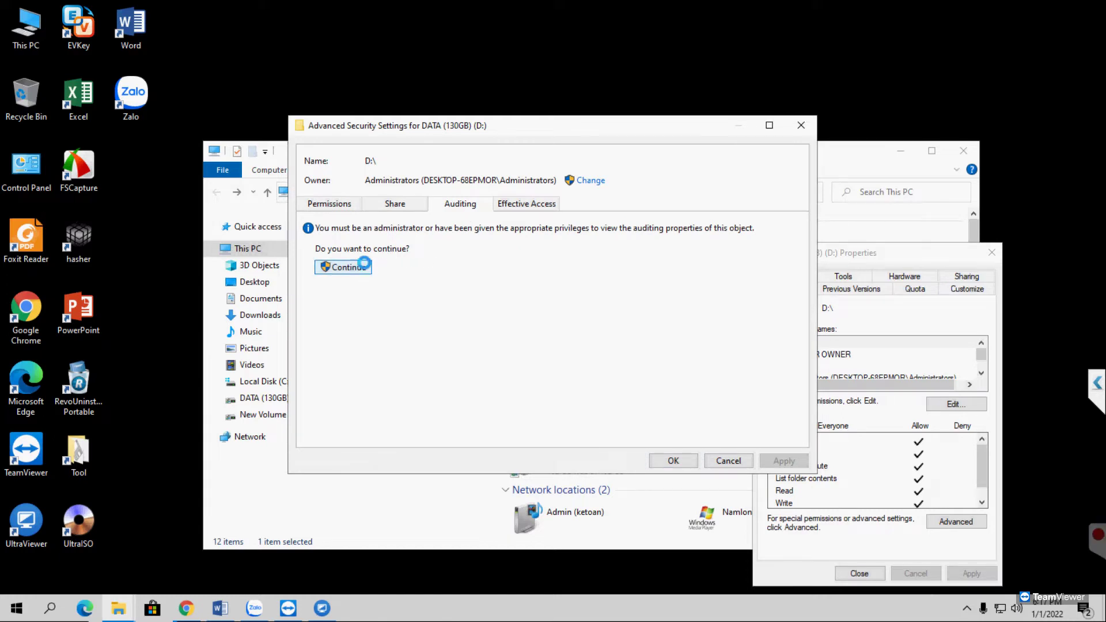
pyautogui.click(320, 402)
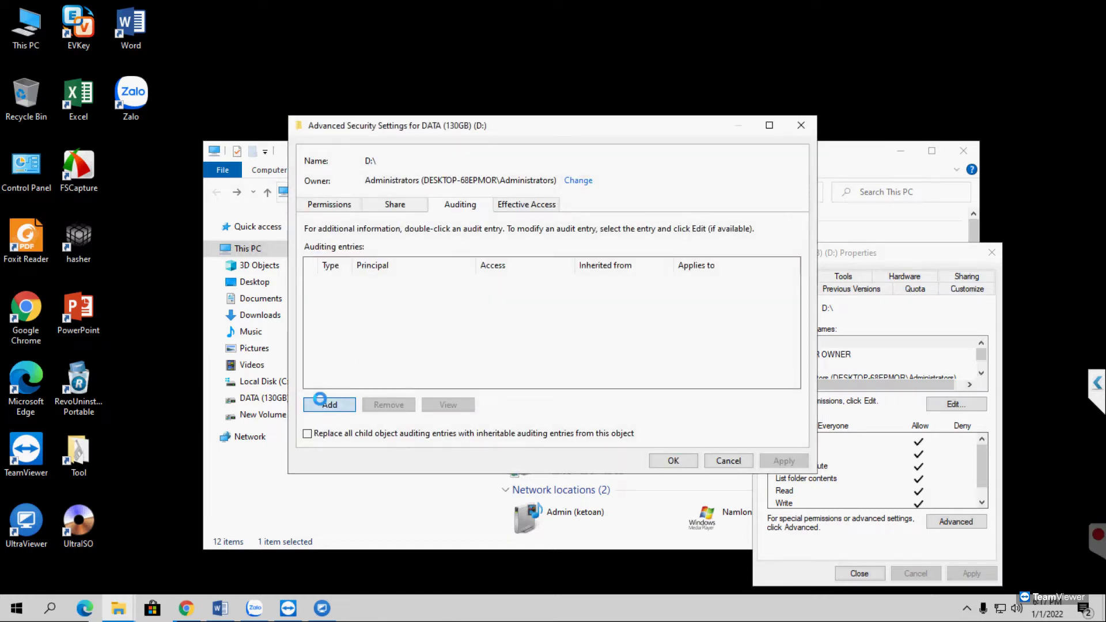
pyautogui.click(346, 138)
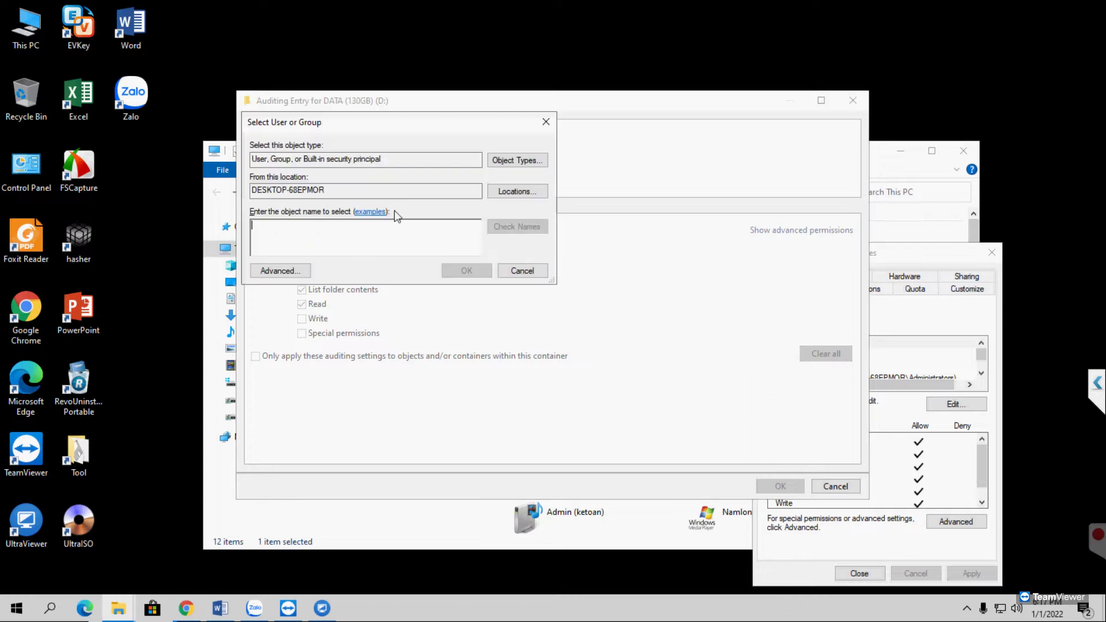
pyautogui.click(290, 273)
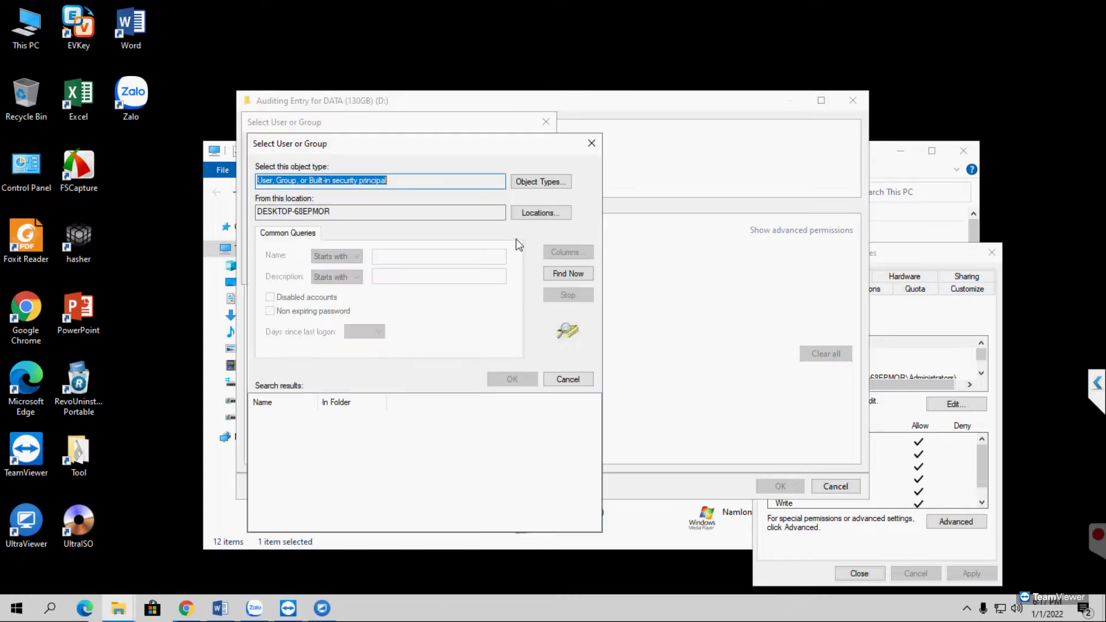
pyautogui.click(549, 274)
pyautogui.click(296, 452)
pyautogui.press('e')
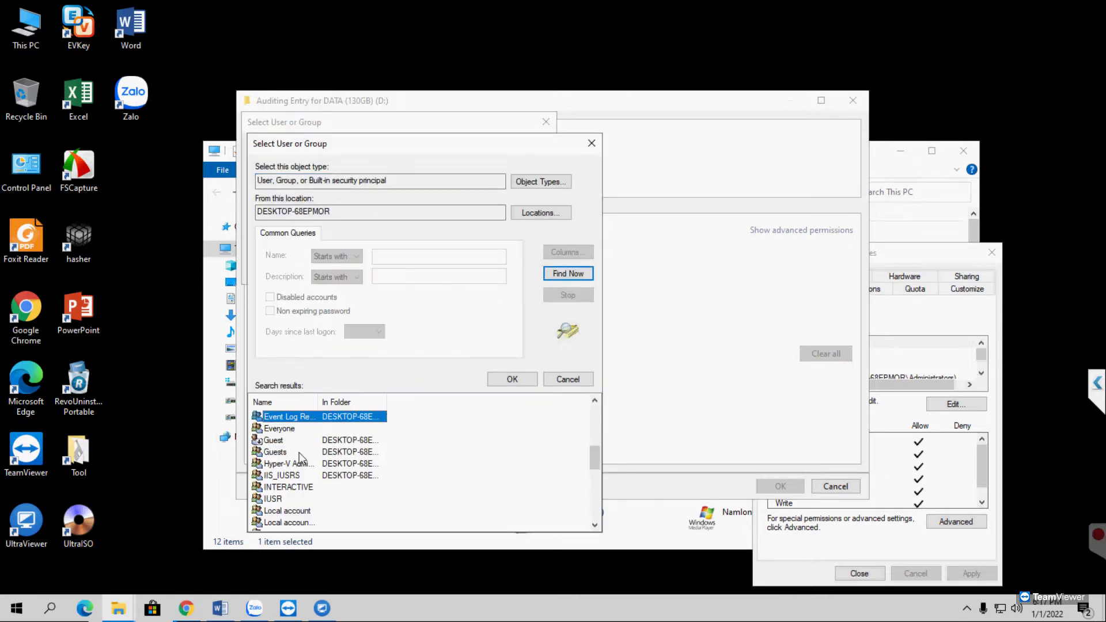
pyautogui.click(279, 429)
pyautogui.click(512, 379)
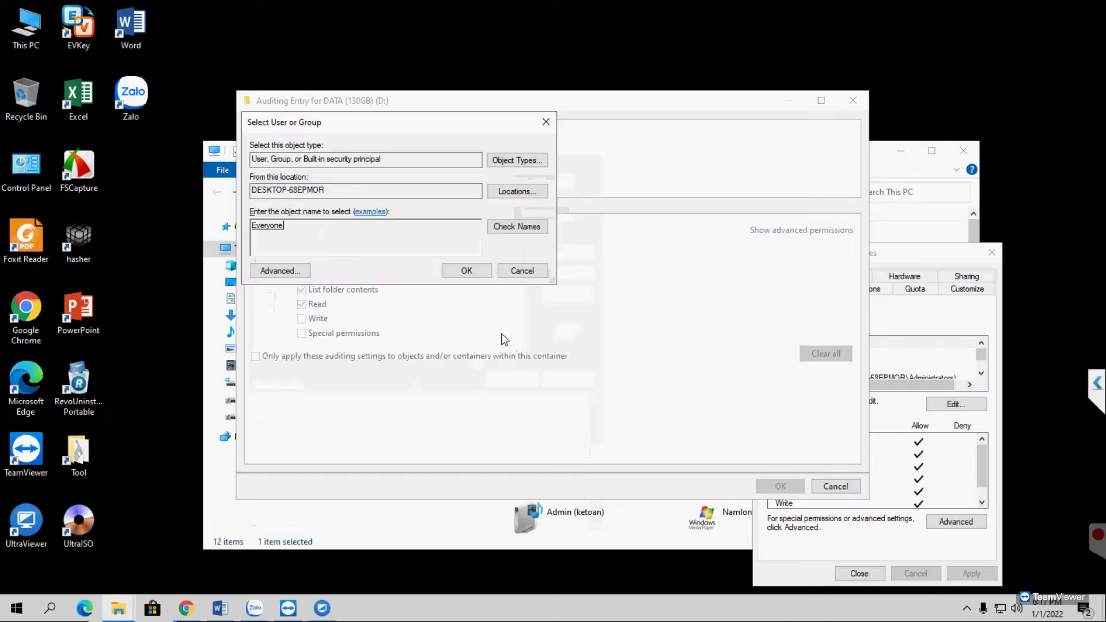
pyautogui.click(466, 272)
pyautogui.click(322, 248)
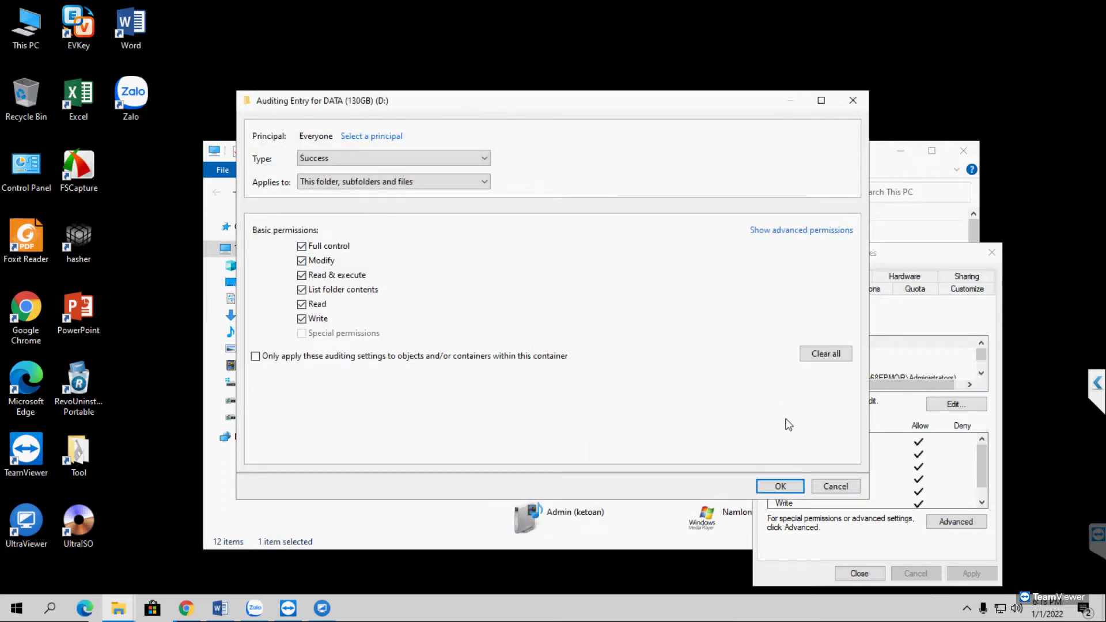
pyautogui.click(772, 486)
# - Select Everyone as the user or group for the drive's Effective Access evaluation
pyautogui.click(522, 208)
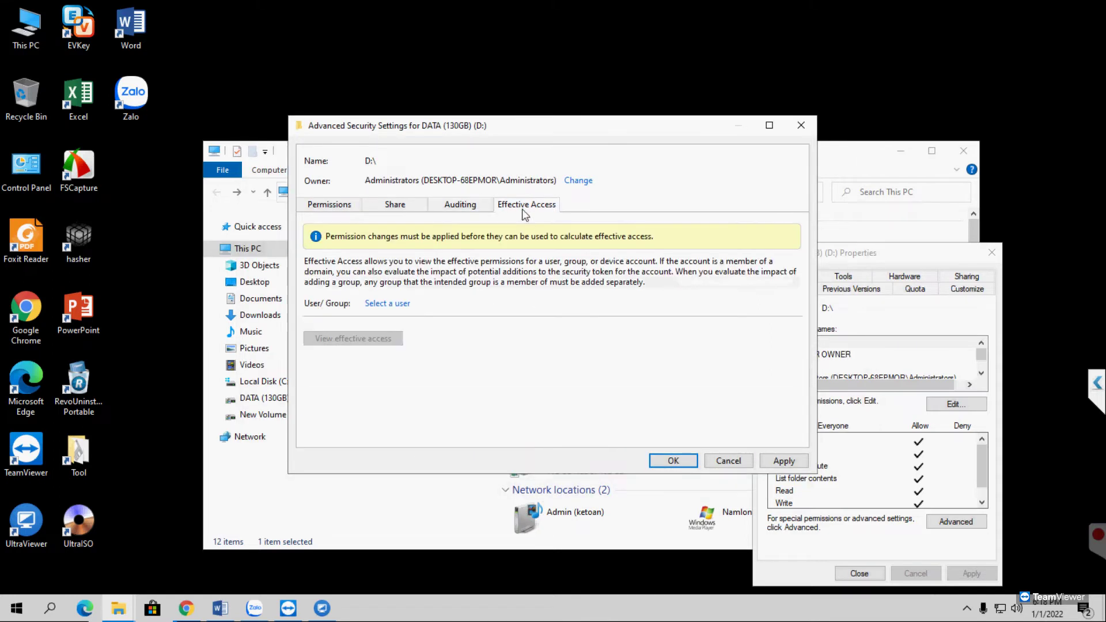
pyautogui.click(404, 303)
pyautogui.click(345, 290)
pyautogui.click(619, 298)
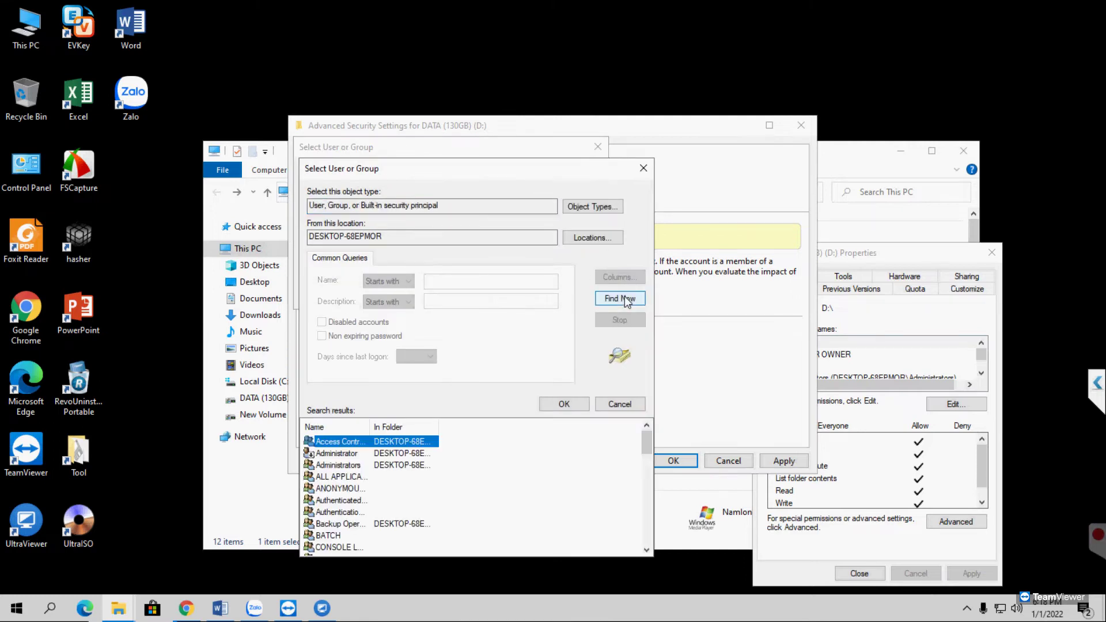
pyautogui.doubleClick(331, 454)
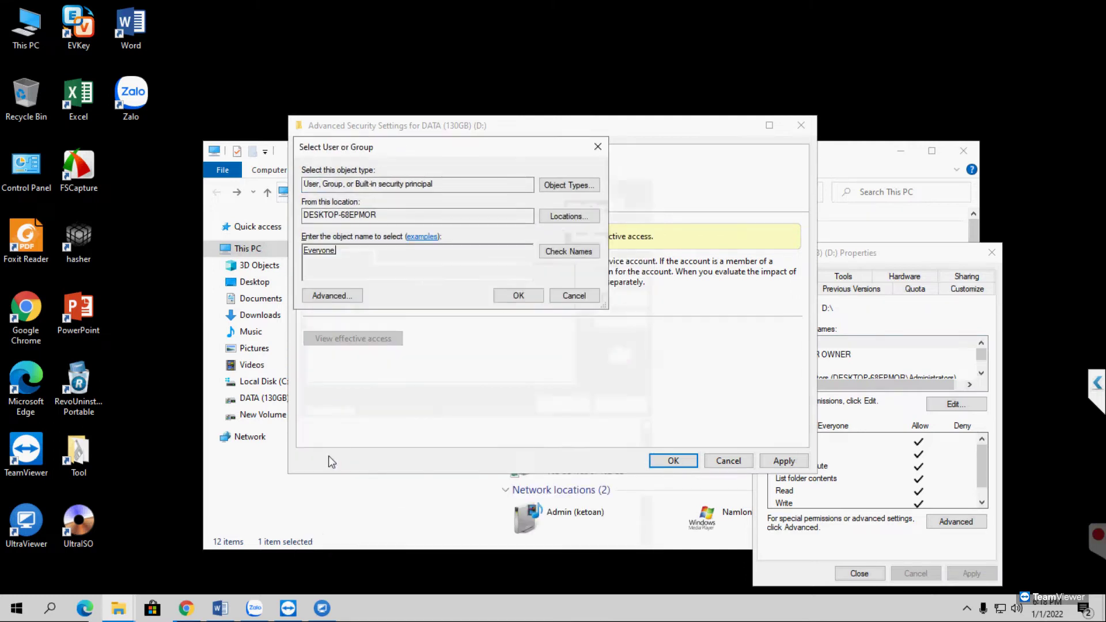
pyautogui.click(518, 296)
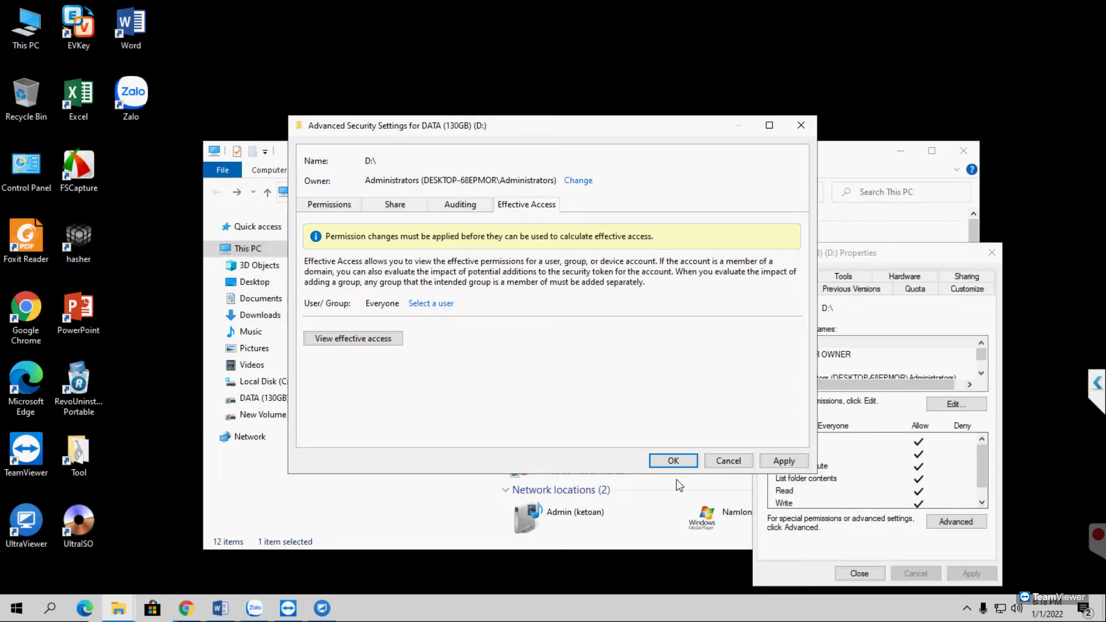
# - Review the D: drive's permission, share and auditing entries for Everyone
pyautogui.click(327, 206)
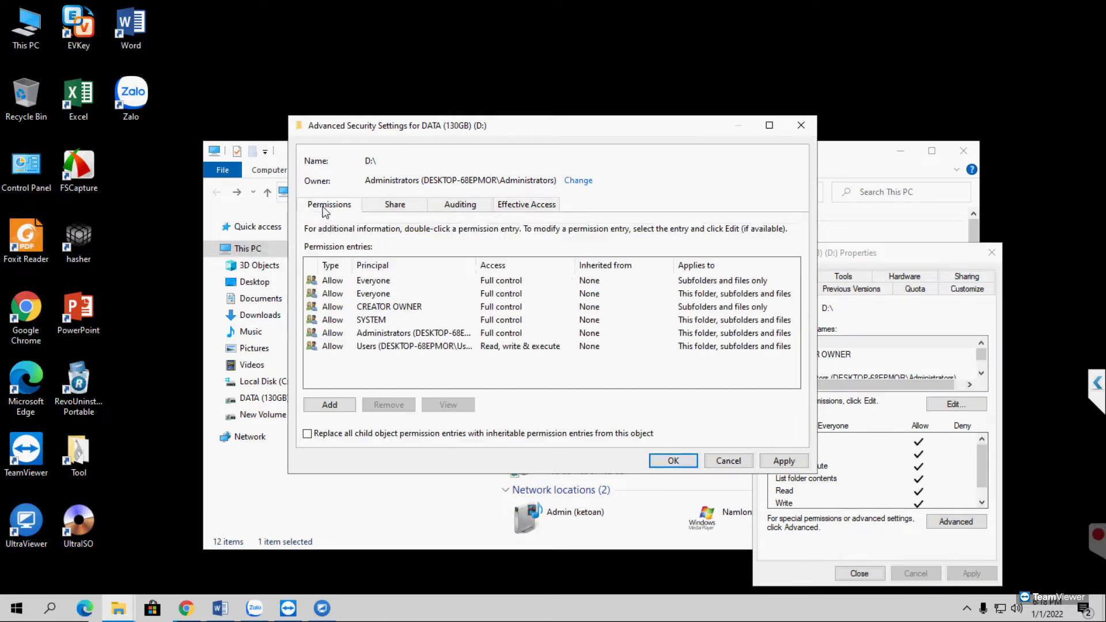
pyautogui.click(352, 283)
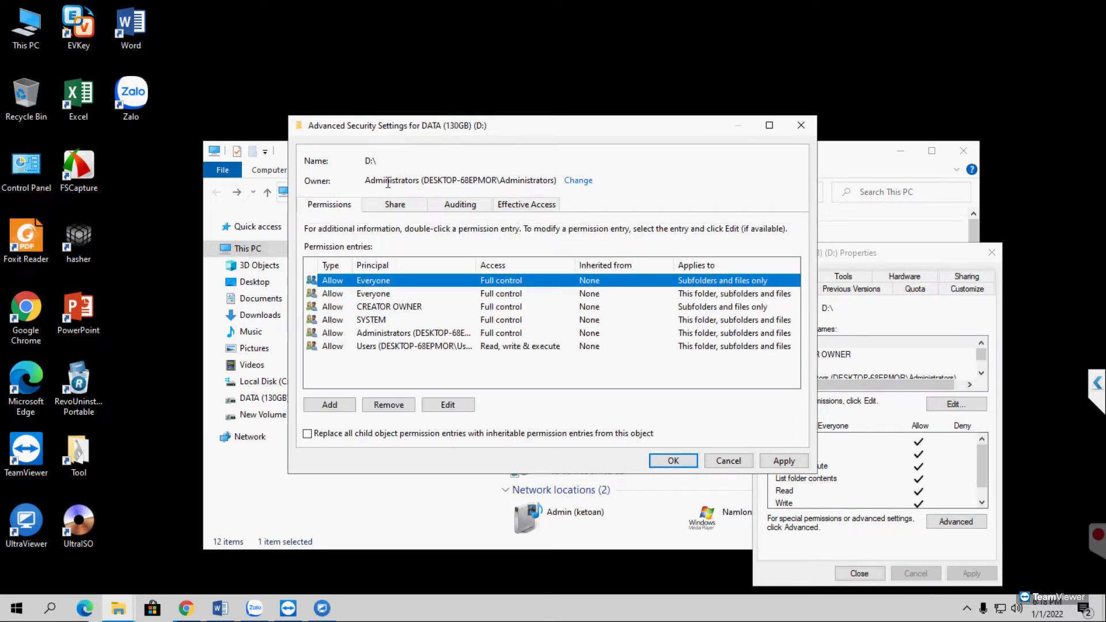
pyautogui.click(388, 205)
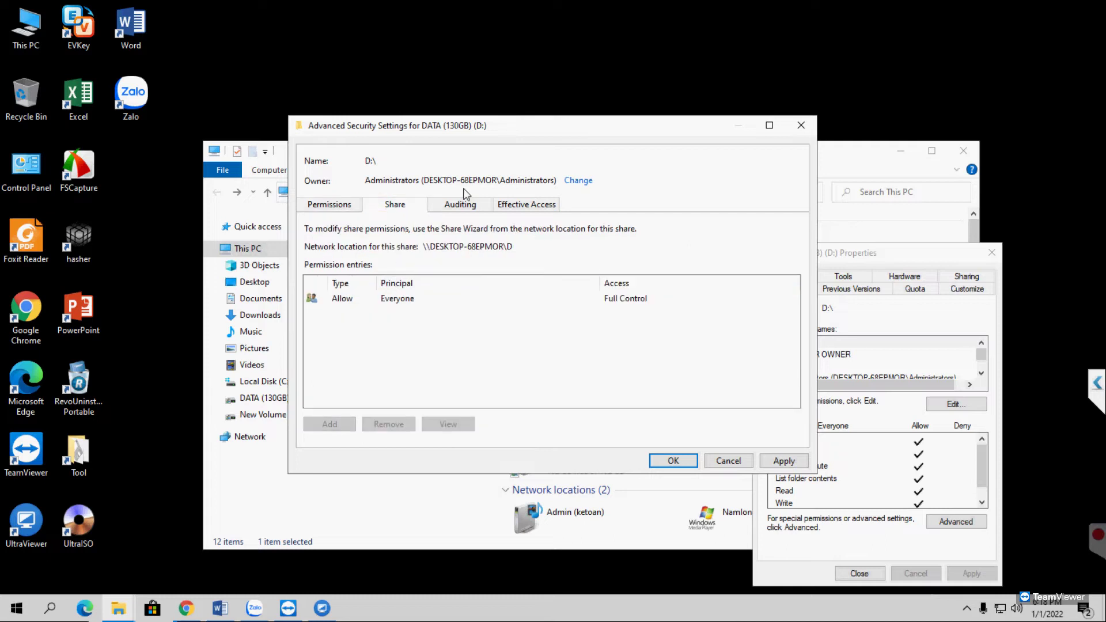
pyautogui.click(463, 209)
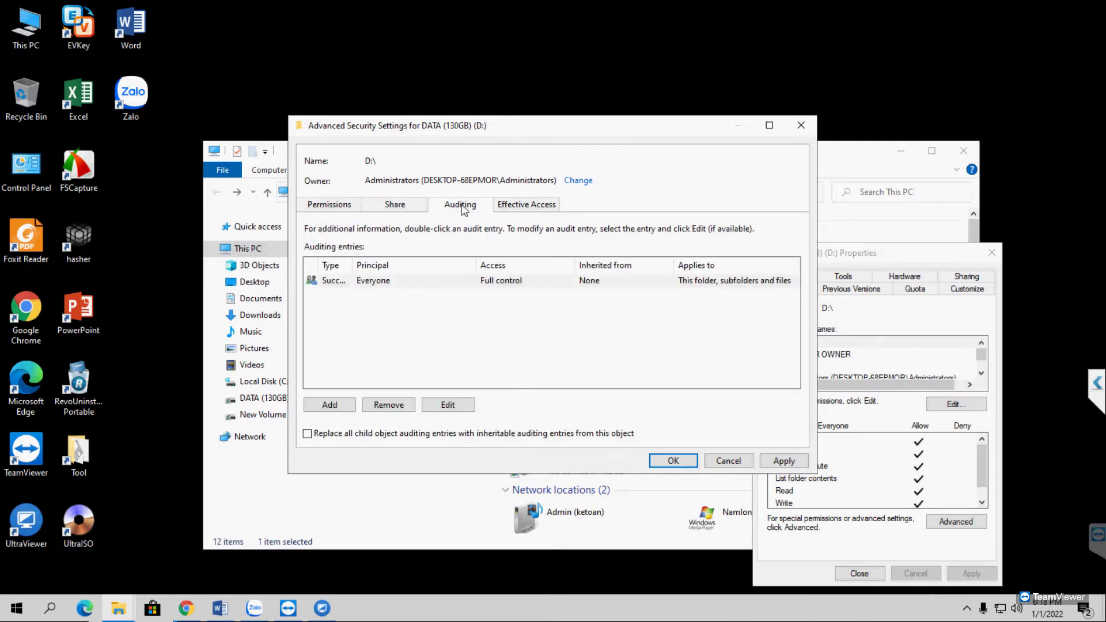
# - Apply the advanced security settings to the D: drive and move the This PC window away from the settings dialog
pyautogui.click(685, 462)
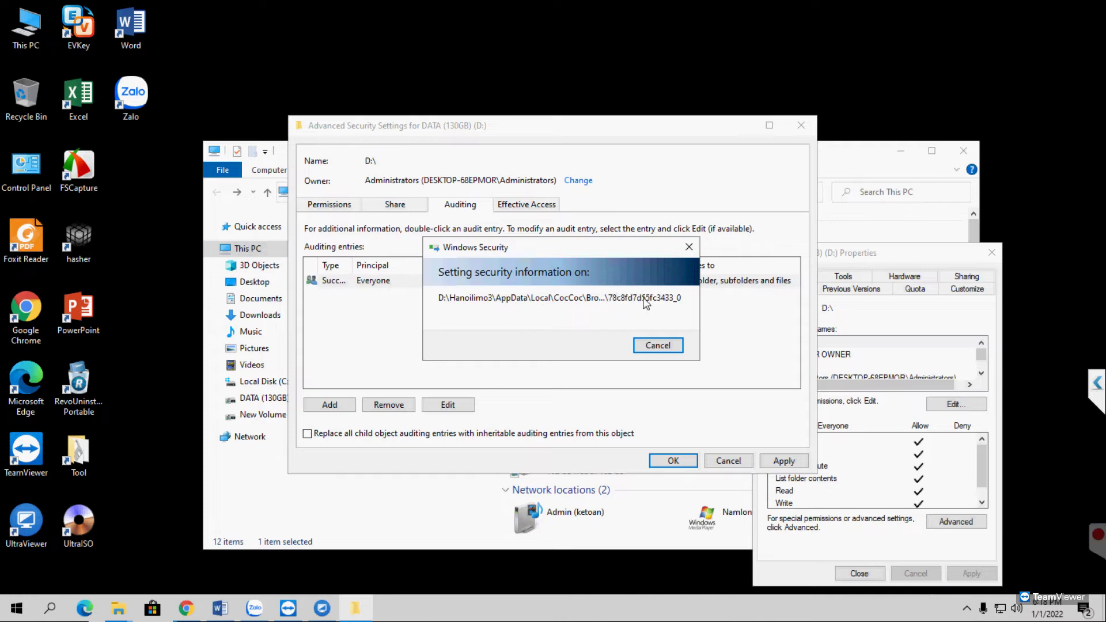
pyautogui.click(681, 353)
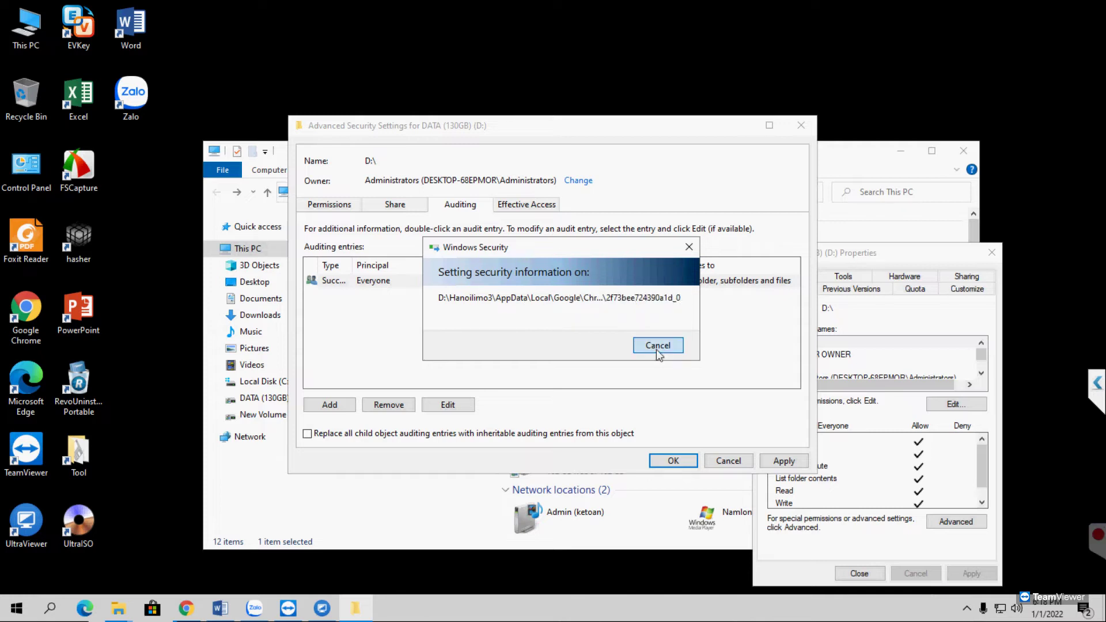
pyautogui.click(660, 366)
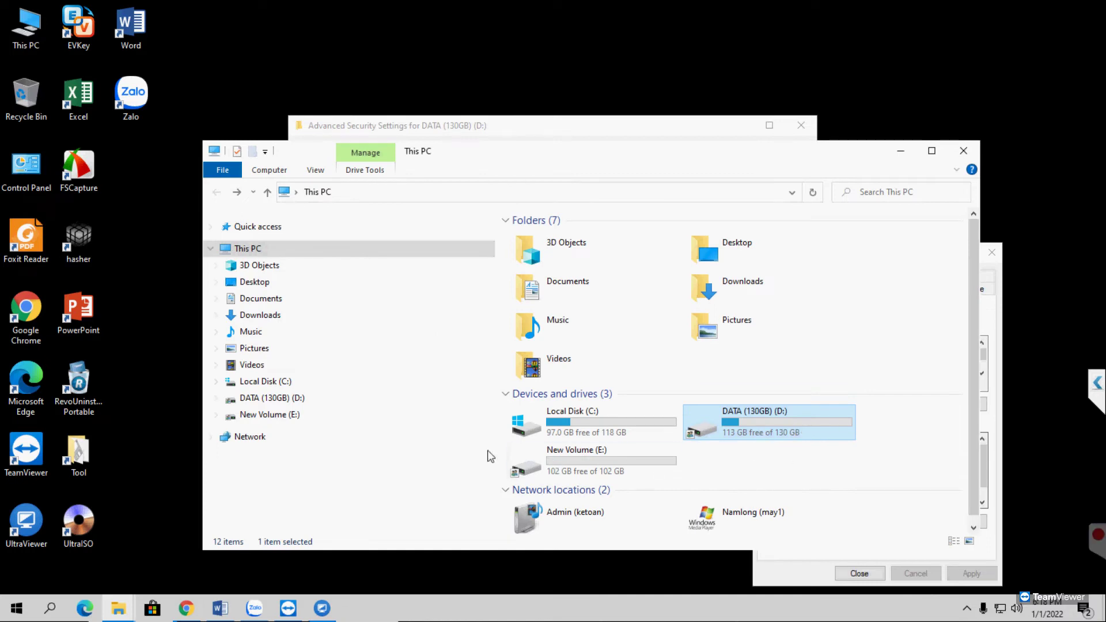
pyautogui.moveTo(482, 165); pyautogui.dragTo(668, 103)
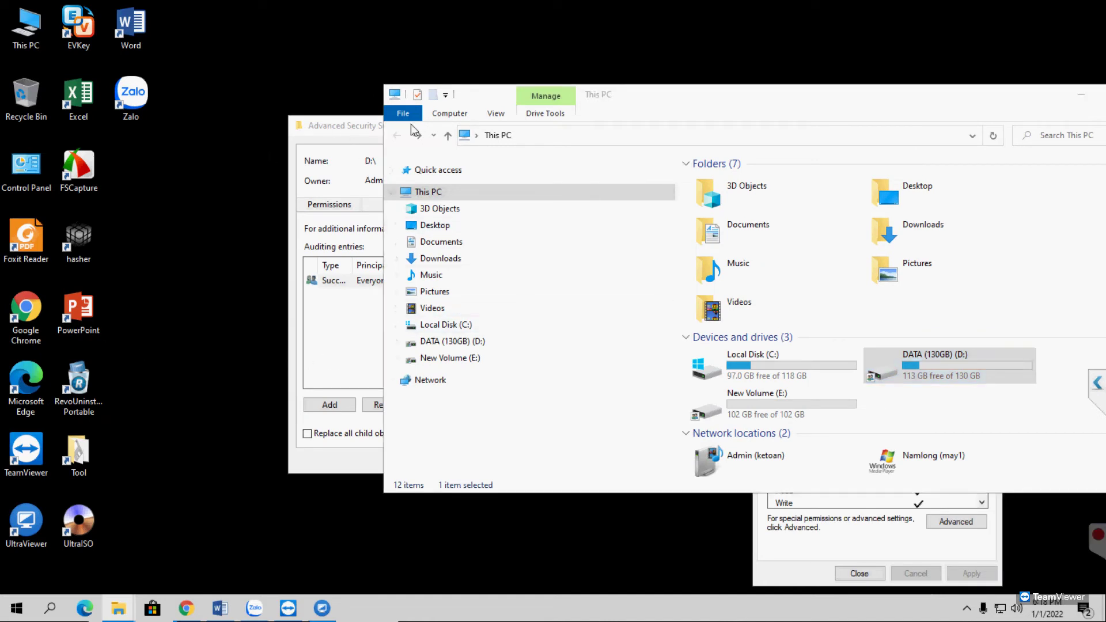
pyautogui.click(322, 125)
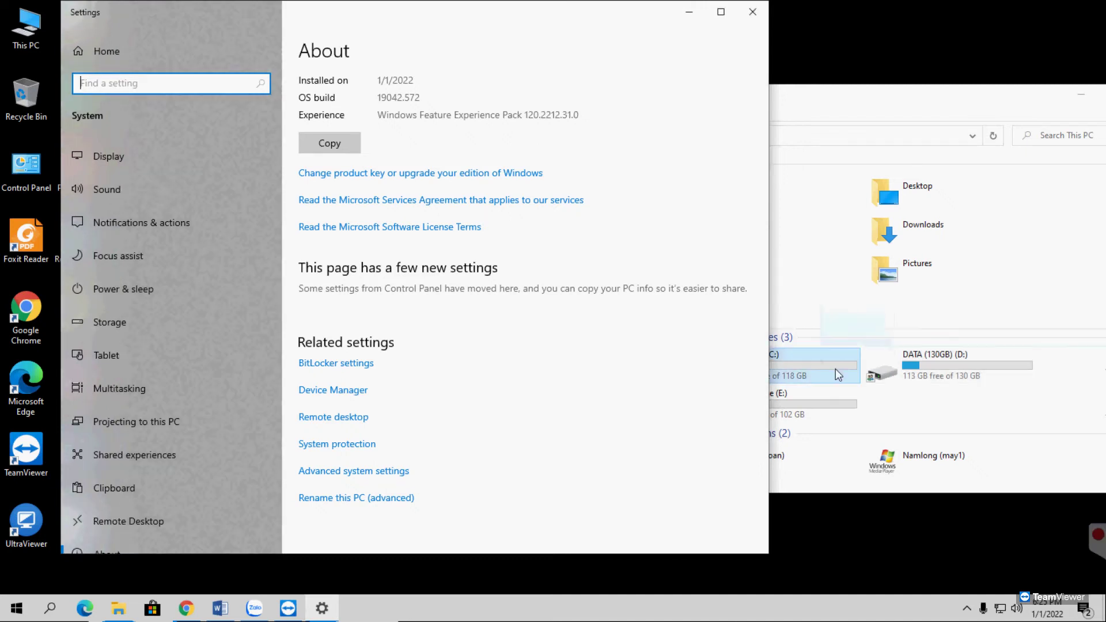
# - Open Windows Defender Firewall by way of the Network & Internet settings and the Network and Sharing Center
pyautogui.rightClick(995, 615)
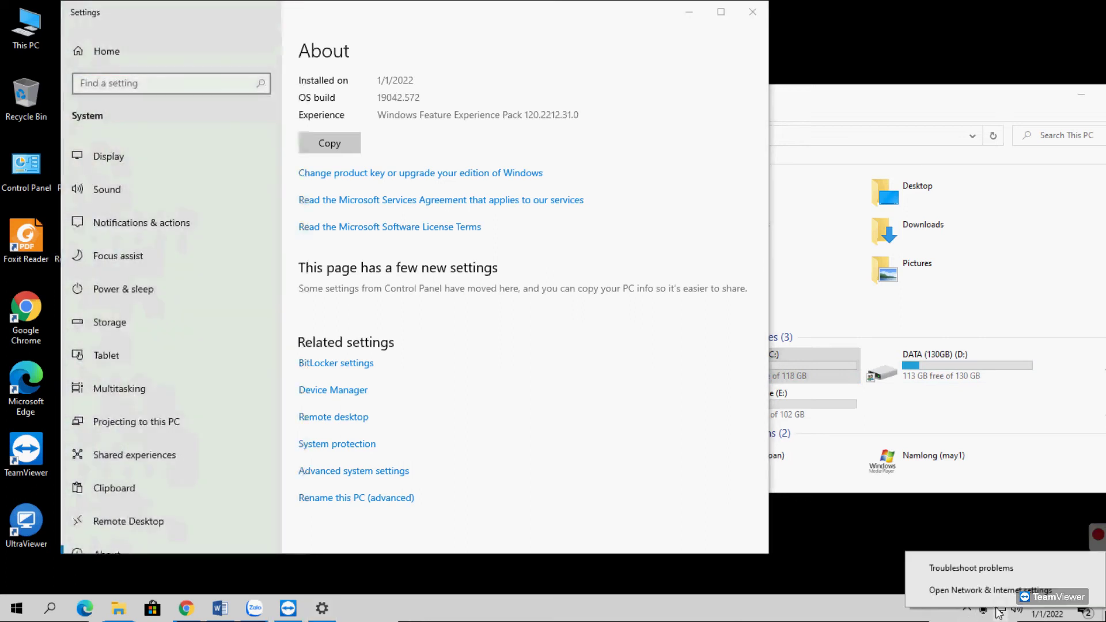
pyautogui.click(1003, 601)
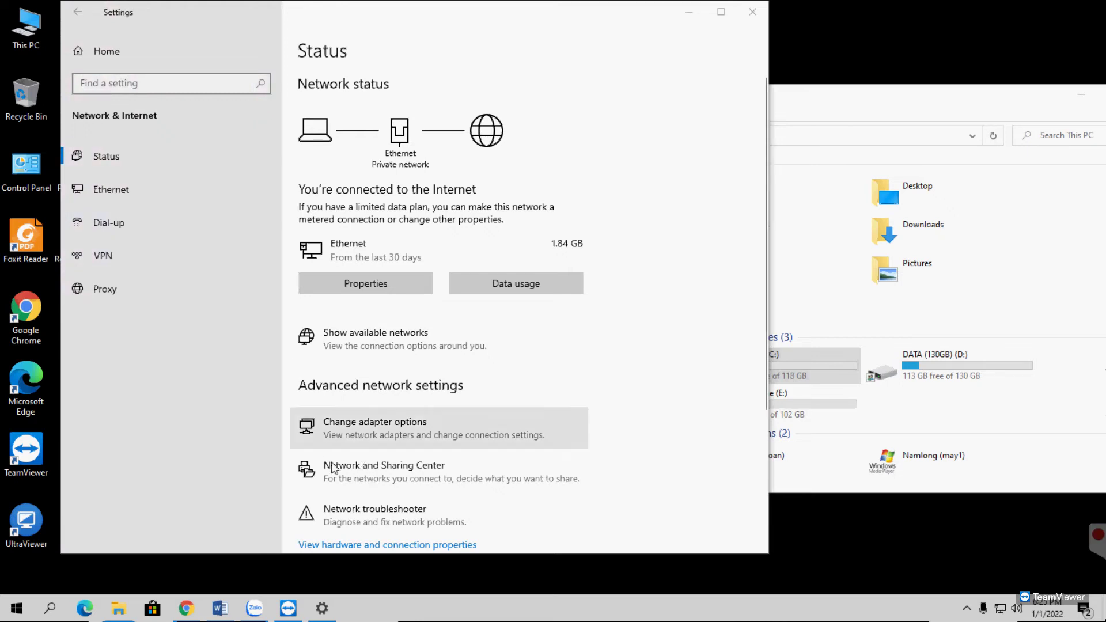
pyautogui.click(349, 475)
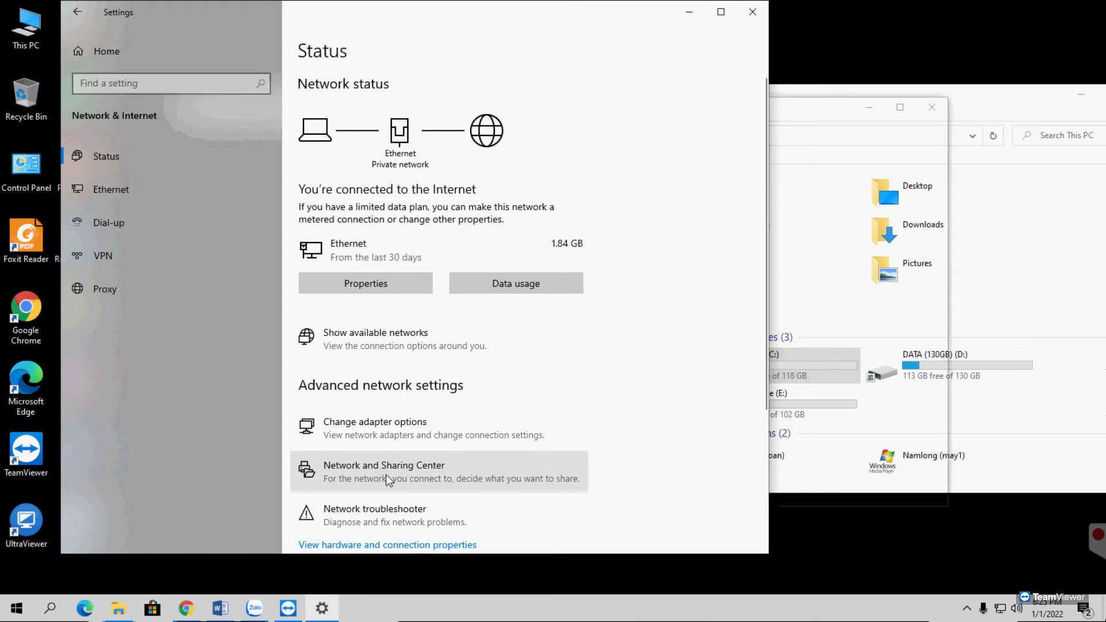
pyautogui.click(386, 475)
pyautogui.click(245, 487)
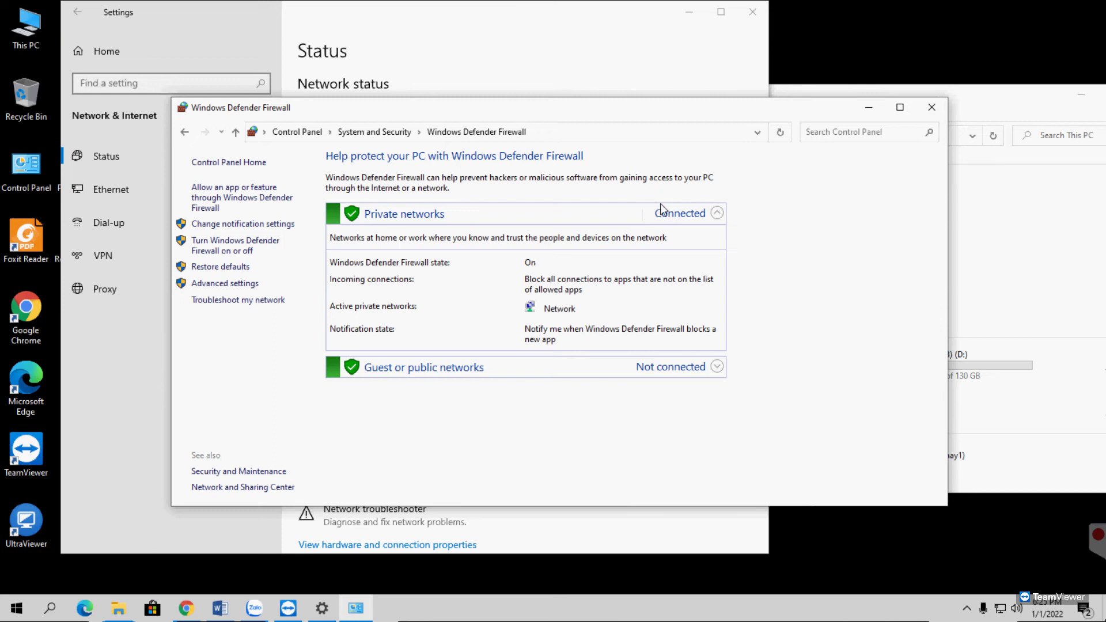
# - Turn off Windows Defender Firewall for both private and public networks and save the change
pyautogui.click(278, 246)
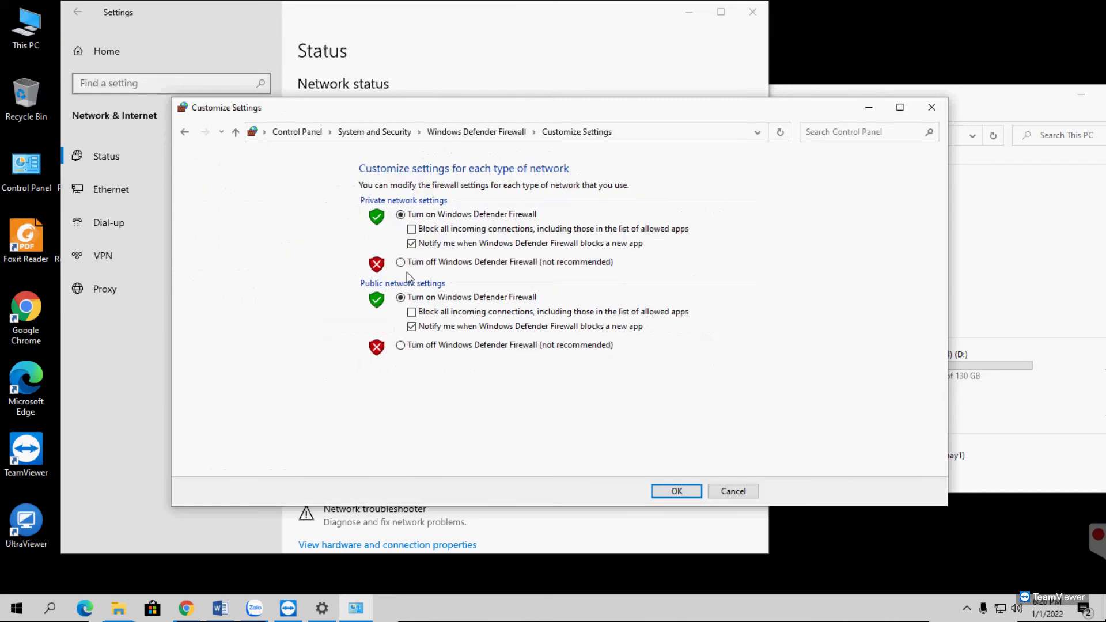
pyautogui.click(401, 345)
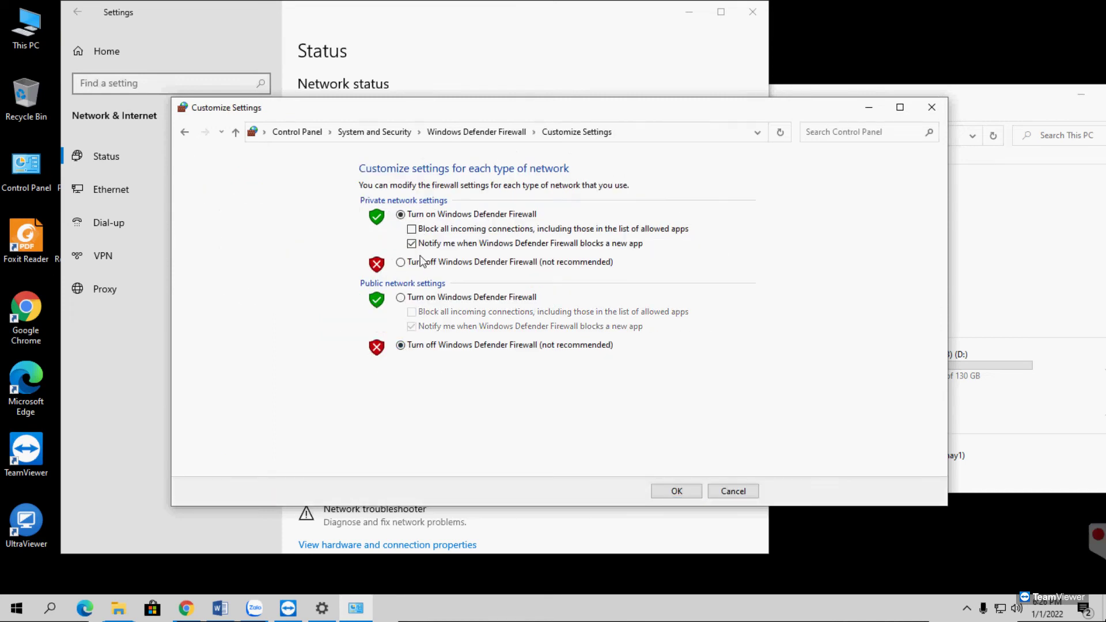
pyautogui.click(537, 264)
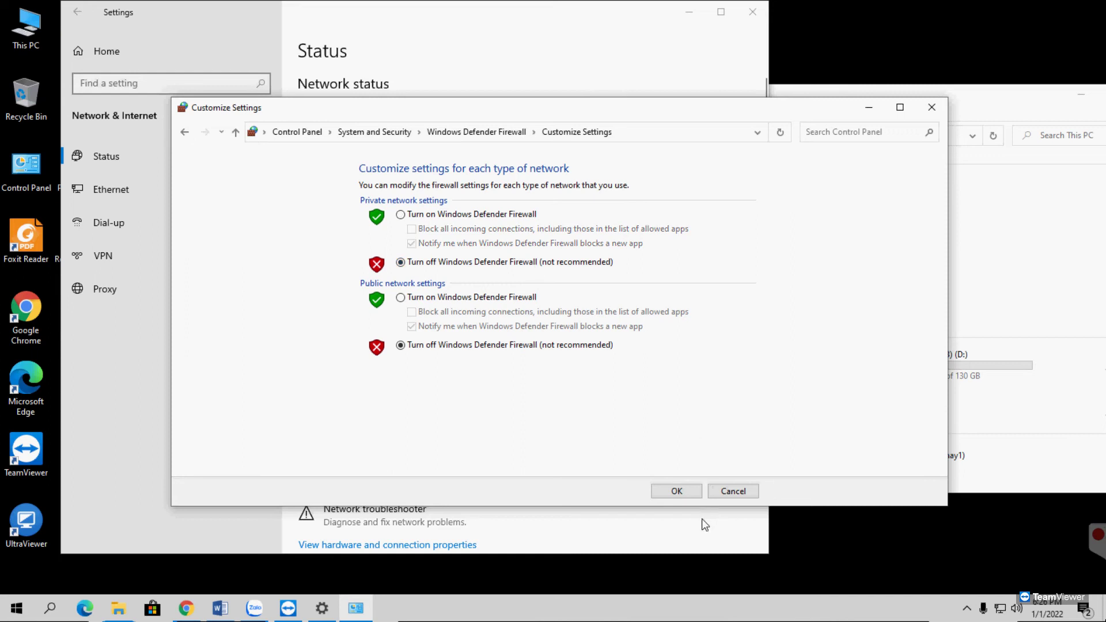
pyautogui.click(686, 494)
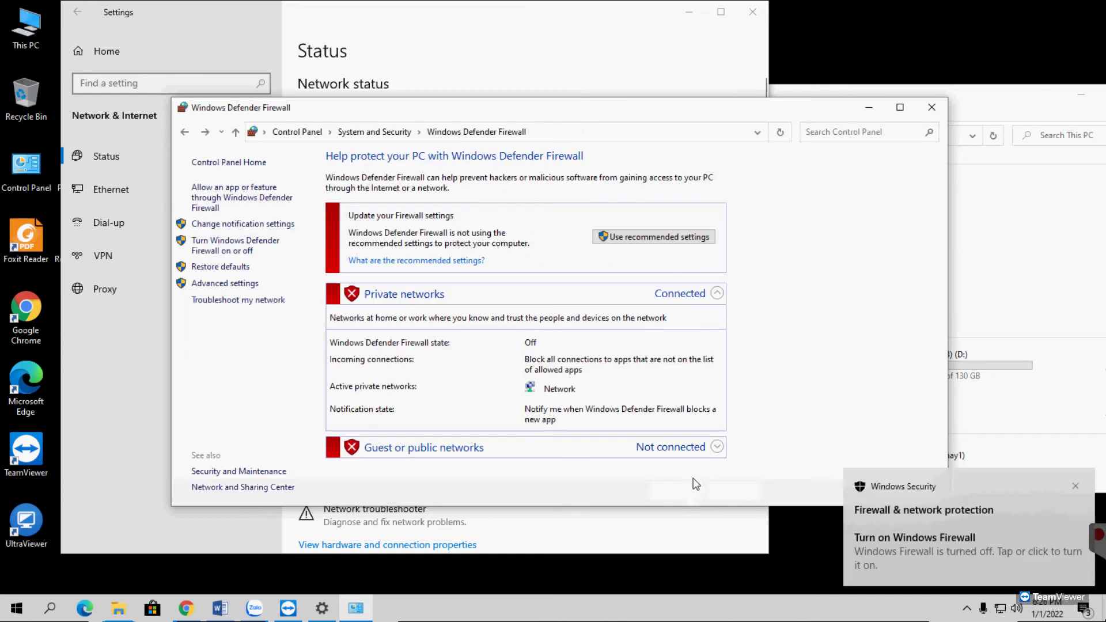
# - Open the Network and Sharing Center's advanced sharing settings and check the sharing options of the Guest or Public profile
pyautogui.click(236, 547)
pyautogui.rightClick(230, 561)
pyautogui.click(243, 438)
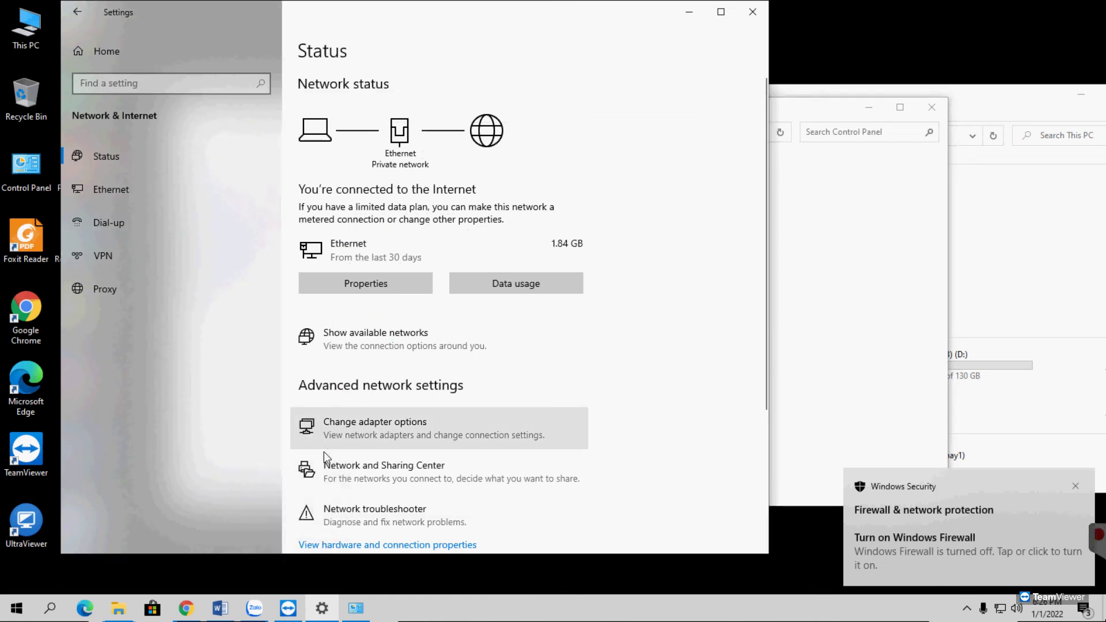
pyautogui.click(341, 483)
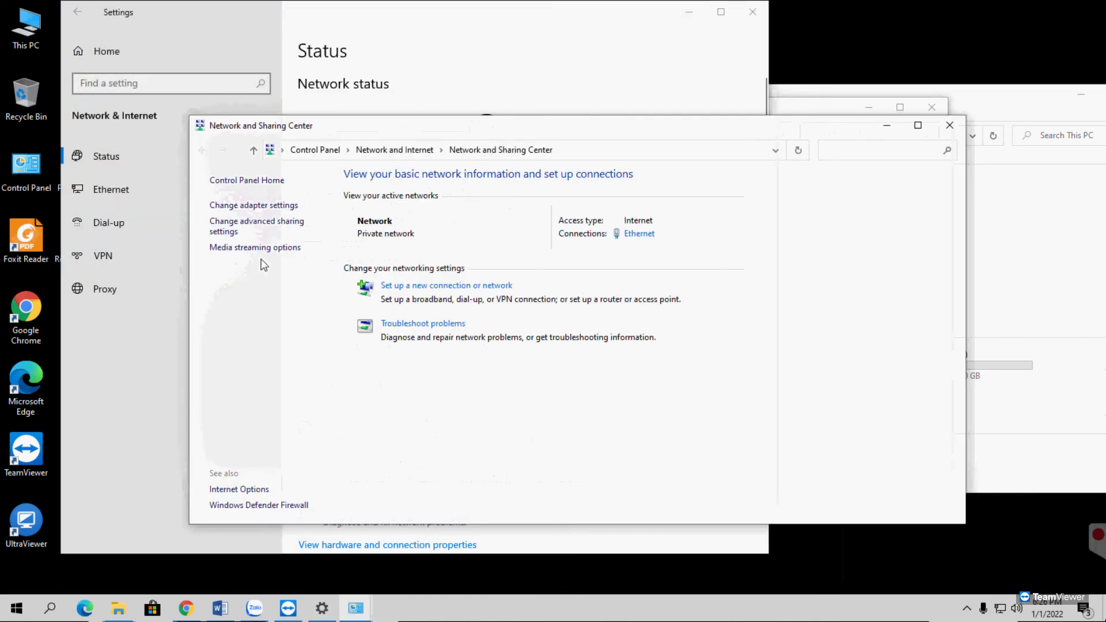
pyautogui.click(290, 224)
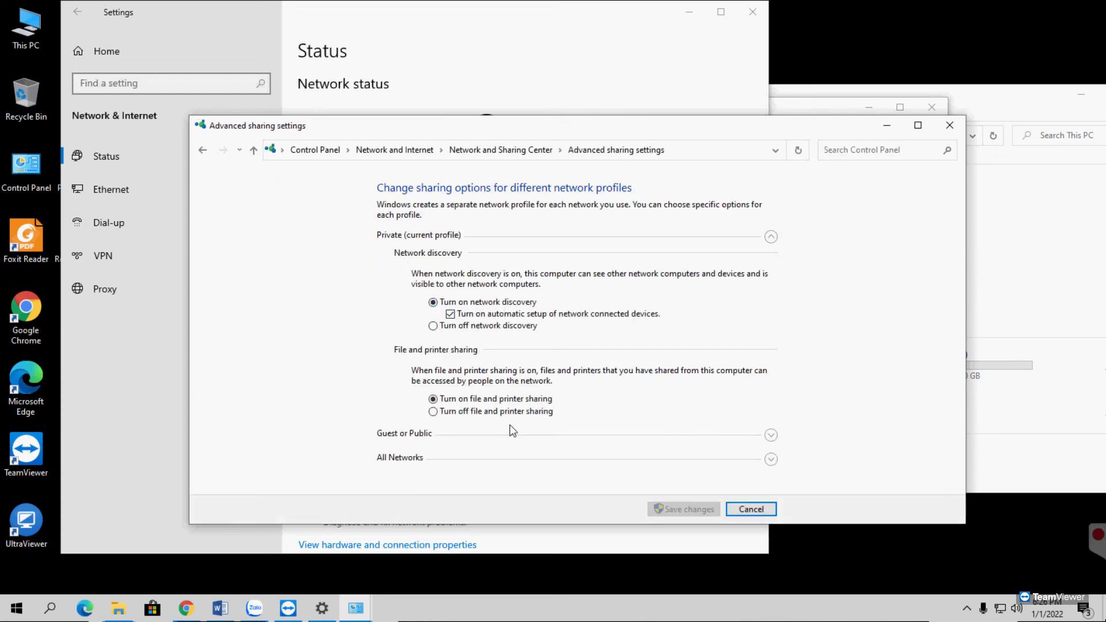
pyautogui.click(770, 435)
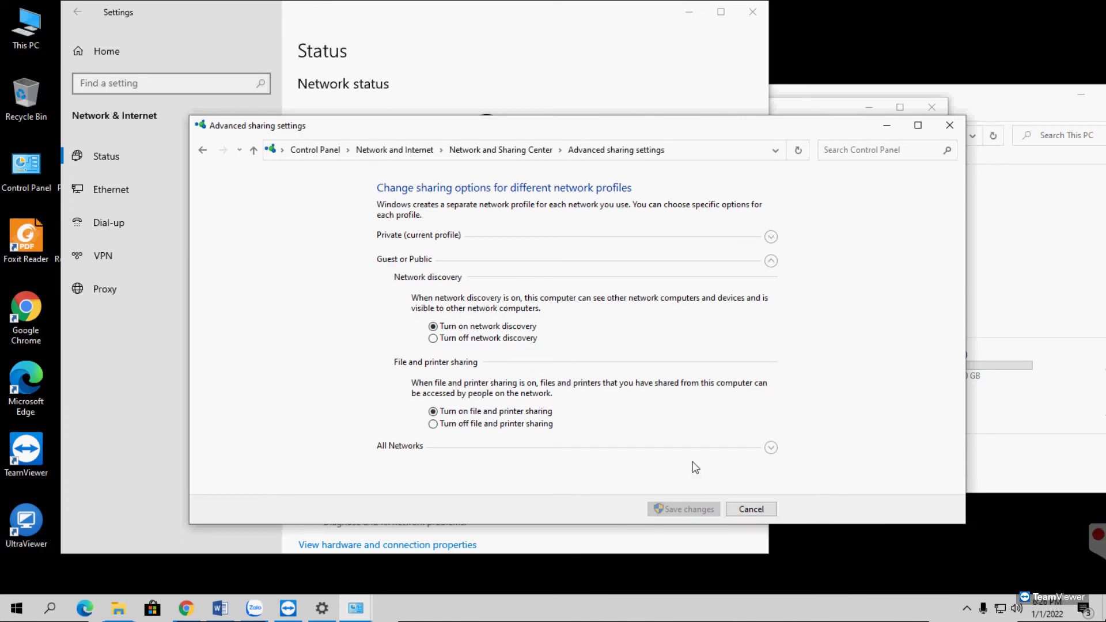
# - For All Networks, turn on Public folder sharing and turn off password protected sharing, then save and close the sharing settings
pyautogui.click(770, 447)
pyautogui.scroll(-2, 540, 253)
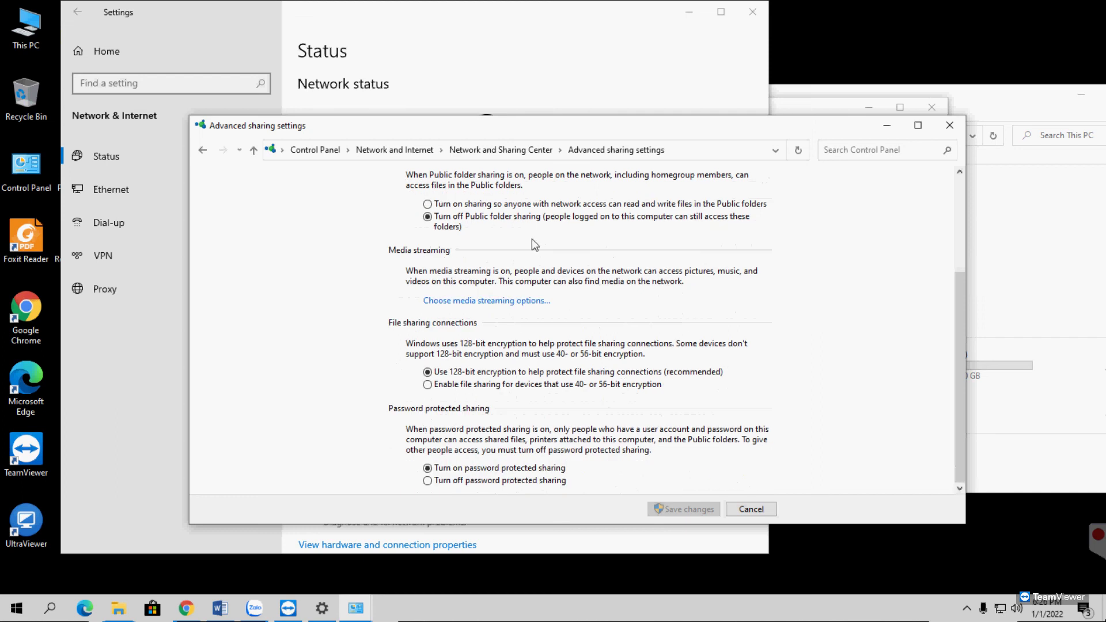
pyautogui.scroll(5, 532, 265)
pyautogui.click(427, 351)
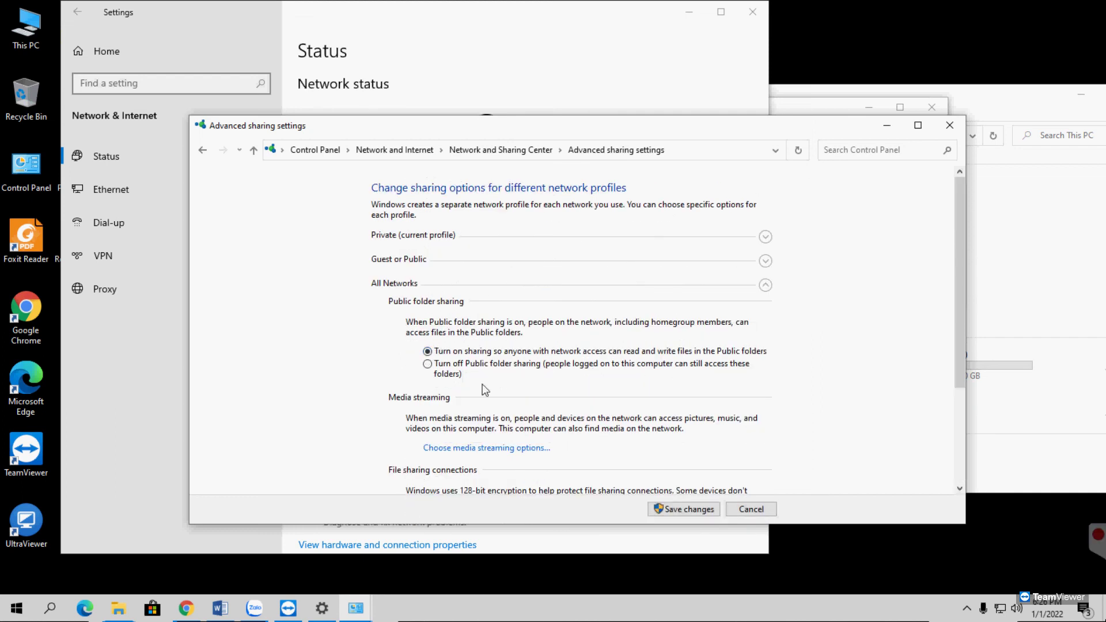
pyautogui.scroll(-3, 485, 390)
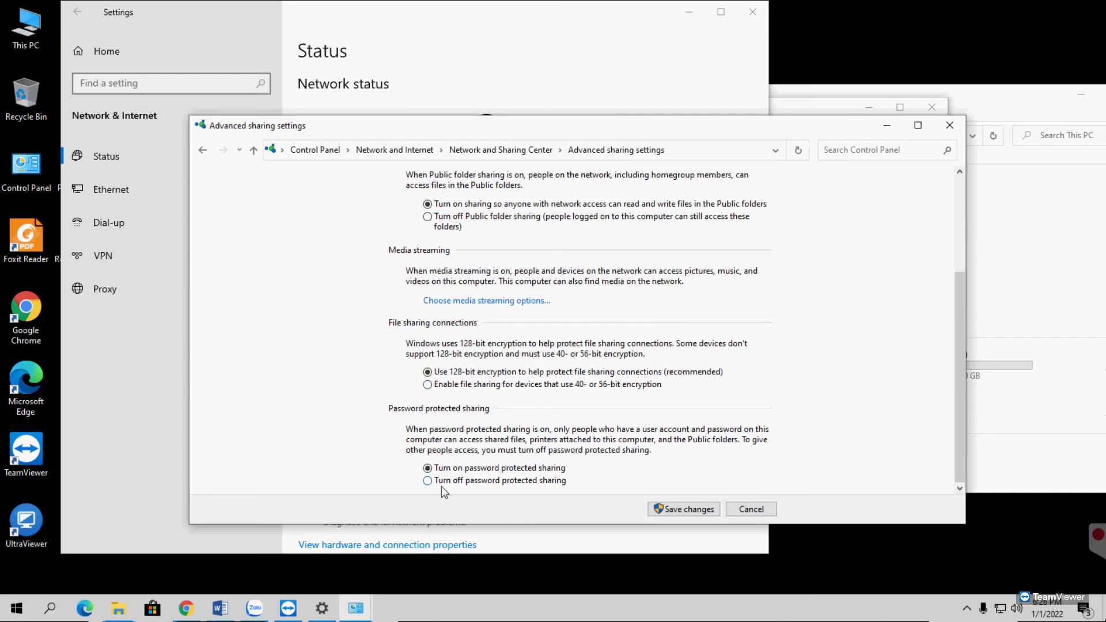
pyautogui.click(427, 481)
pyautogui.click(659, 506)
pyautogui.click(949, 125)
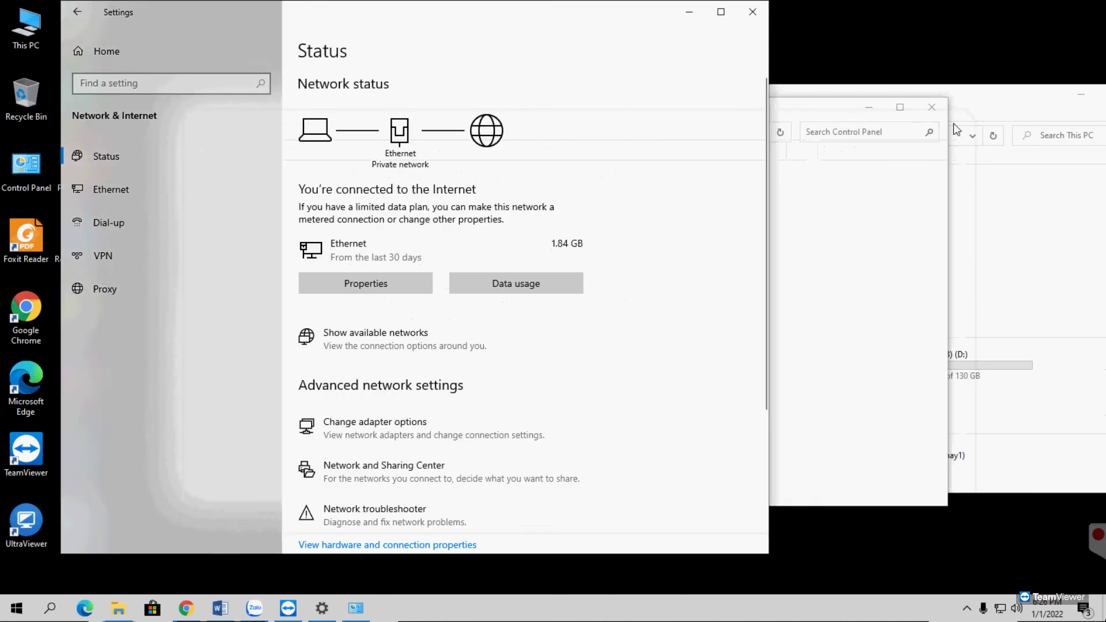